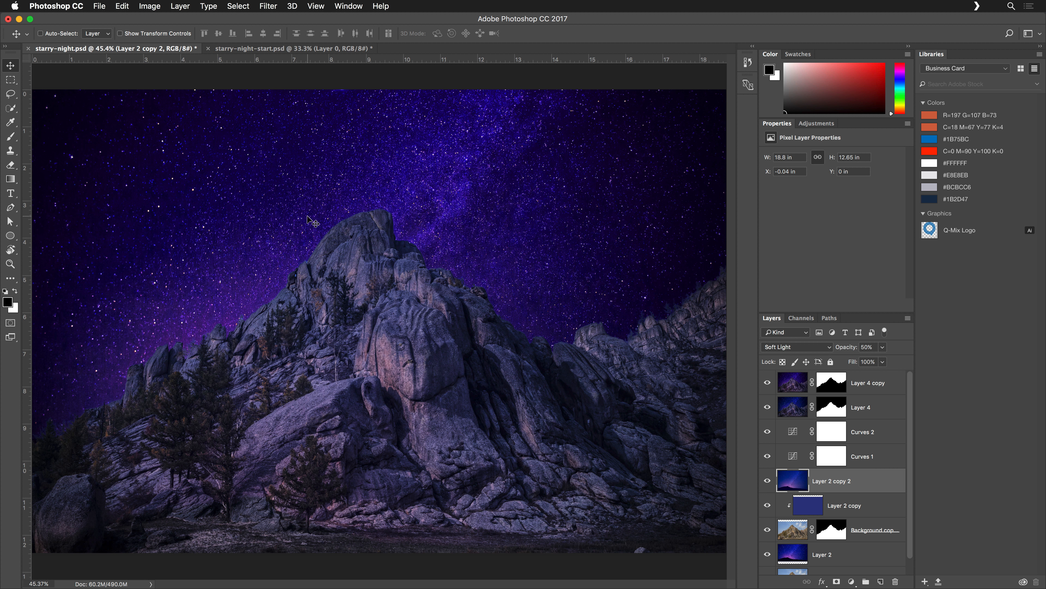
Step: Compare the finished composite in starry-night.psd with the unedited starry-night-start.psd, ending on the start document
click(283, 49)
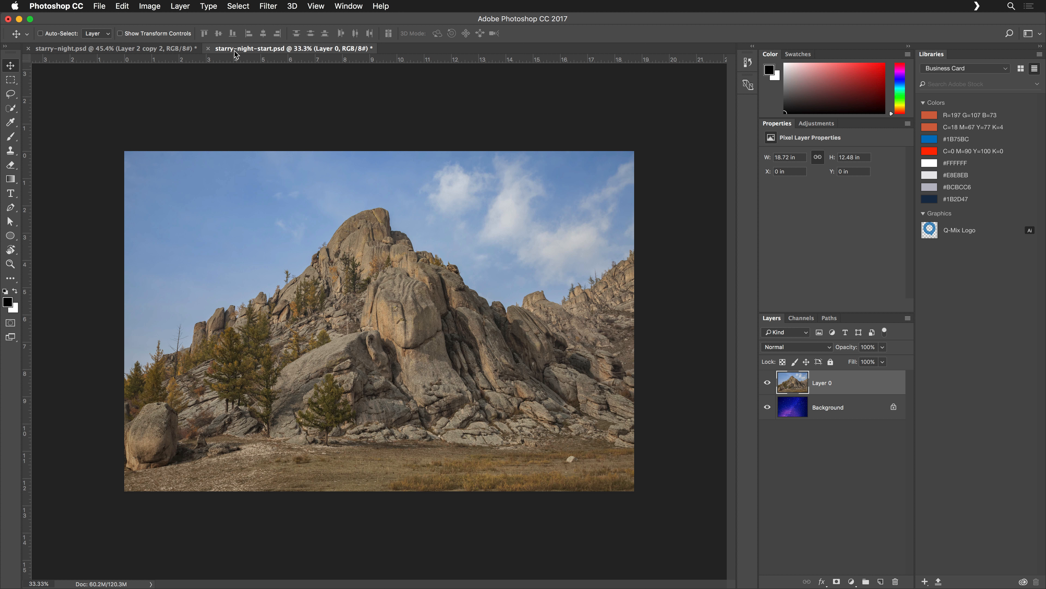
click(128, 51)
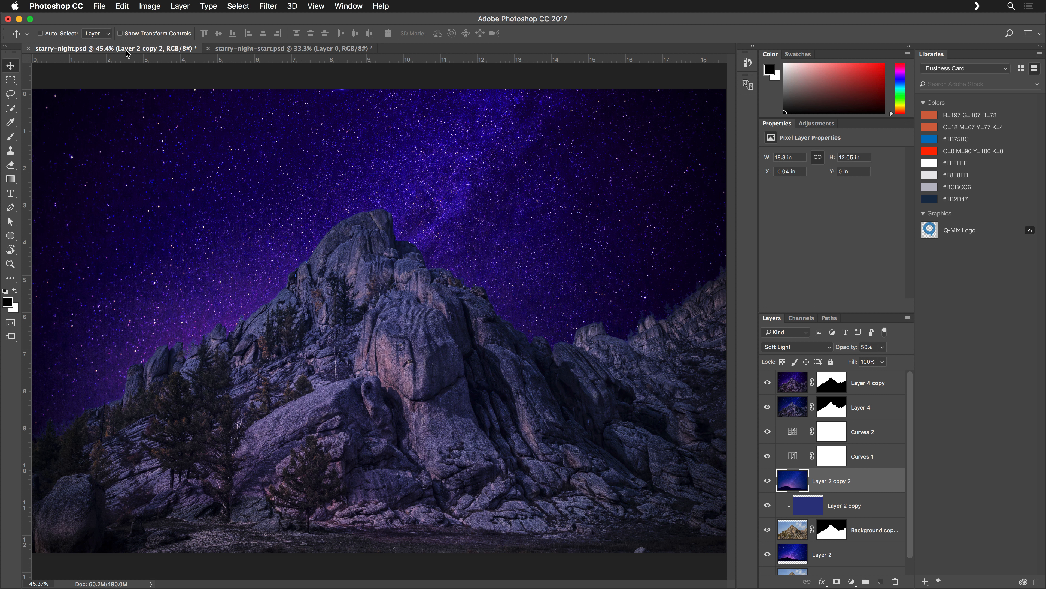
click(249, 50)
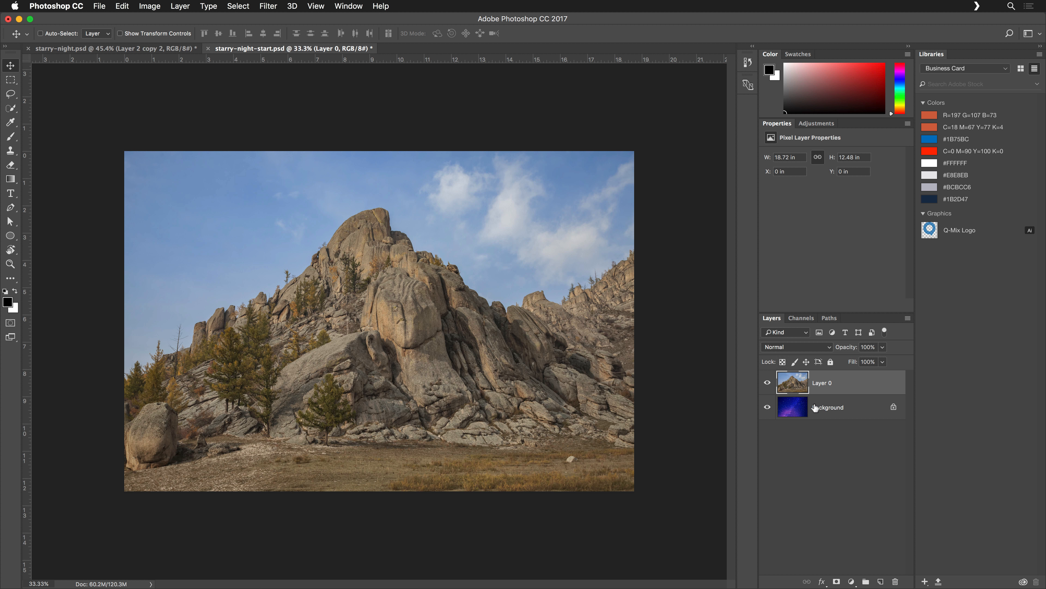
Step: Draw a rough Lasso selection just inside the mountain's outline on Layer 0 and open it in Select and Mask
click(10, 94)
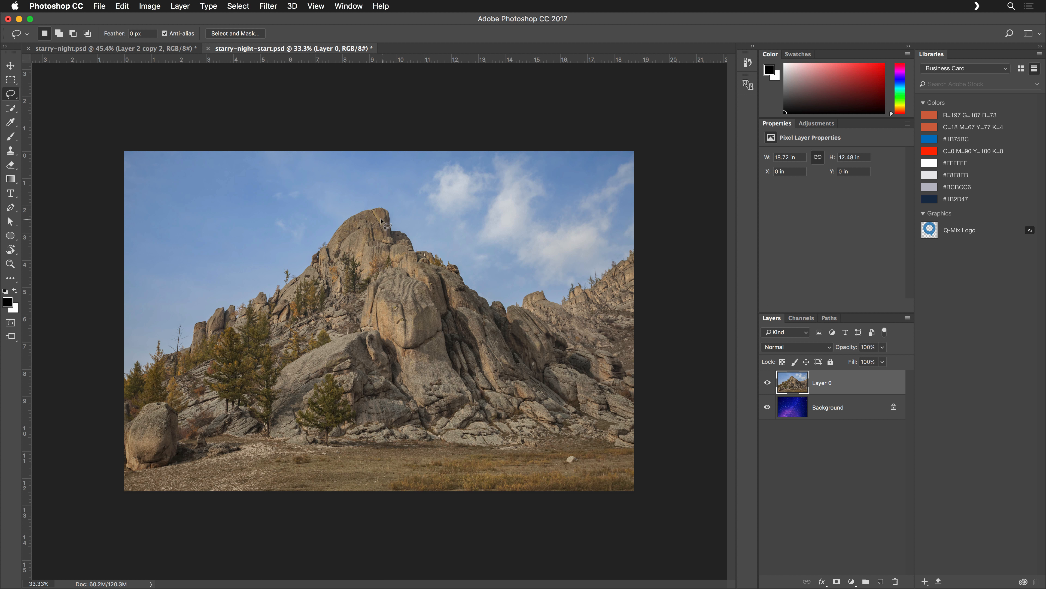
mouse_move(380, 215)
mouse_down()
mouse_move(358, 222)
mouse_move(317, 275)
mouse_move(265, 312)
mouse_move(216, 330)
mouse_move(194, 359)
mouse_move(150, 375)
mouse_move(93, 419)
mouse_move(72, 470)
mouse_move(78, 509)
mouse_move(193, 525)
mouse_move(641, 510)
mouse_move(653, 431)
mouse_move(635, 274)
mouse_move(592, 280)
mouse_move(598, 292)
mouse_move(567, 310)
mouse_move(499, 315)
mouse_move(398, 258)
mouse_move(383, 223)
mouse_up()
click(237, 35)
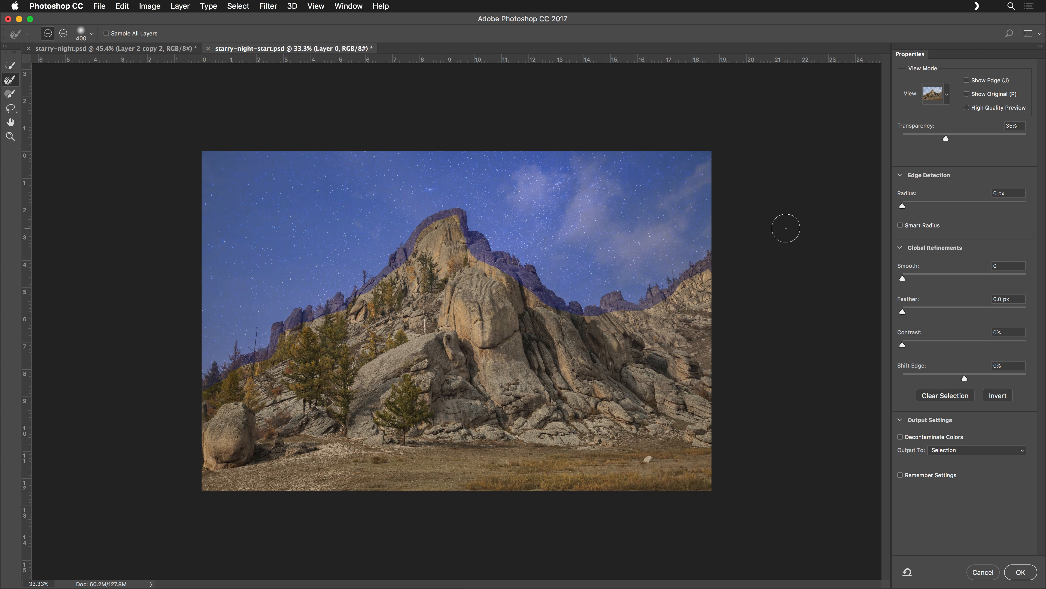
Step: In Onion Skin view at 35% transparency, refine the selection along the whole mountain ridgeline with the 400 px Refine Edge Brush
click(948, 99)
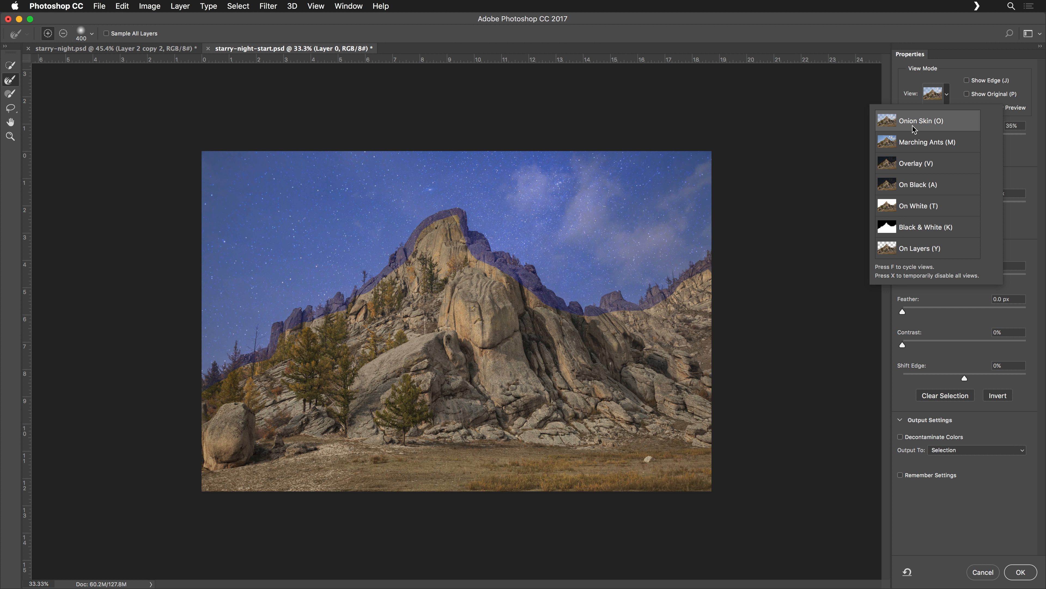
click(944, 127)
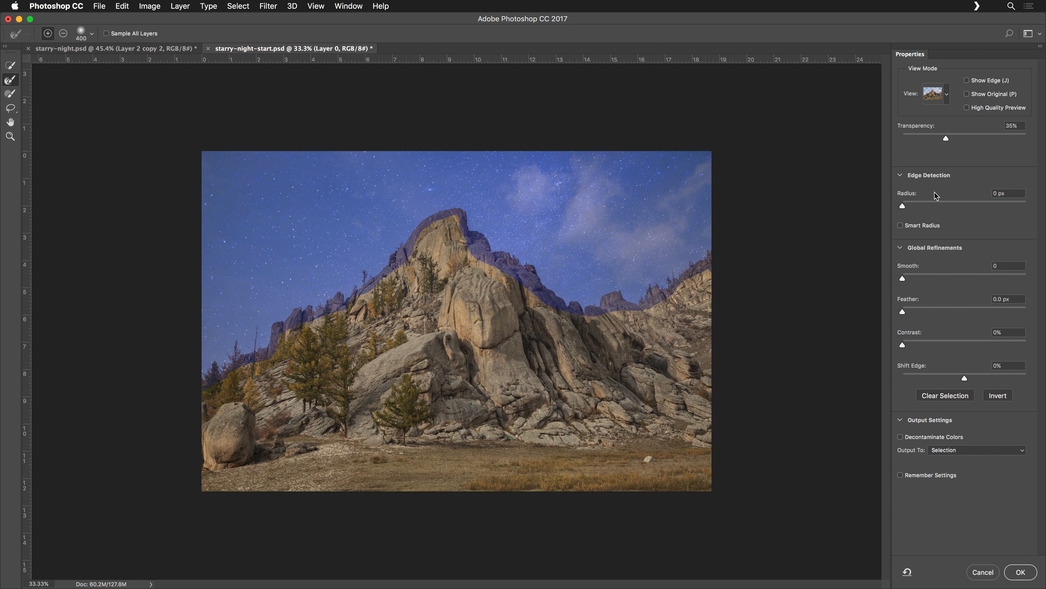
mouse_move(946, 139)
mouse_down()
mouse_move(1006, 141)
mouse_move(923, 147)
mouse_move(946, 145)
mouse_up()
mouse_move(199, 375)
mouse_down()
mouse_move(238, 354)
mouse_move(265, 353)
mouse_move(250, 366)
mouse_move(273, 345)
mouse_move(267, 366)
mouse_move(305, 375)
mouse_move(292, 330)
mouse_move(305, 323)
mouse_move(304, 342)
mouse_move(311, 312)
mouse_move(326, 329)
mouse_move(317, 328)
mouse_move(342, 297)
mouse_move(351, 316)
mouse_move(360, 288)
mouse_move(361, 323)
mouse_move(368, 298)
mouse_move(357, 342)
mouse_move(375, 277)
mouse_move(377, 297)
mouse_move(391, 255)
mouse_move(415, 238)
mouse_move(413, 256)
mouse_move(449, 212)
mouse_move(466, 246)
mouse_move(485, 238)
mouse_move(554, 291)
mouse_move(545, 289)
mouse_move(613, 302)
mouse_move(587, 306)
mouse_move(633, 294)
mouse_move(632, 302)
mouse_move(696, 270)
mouse_up()
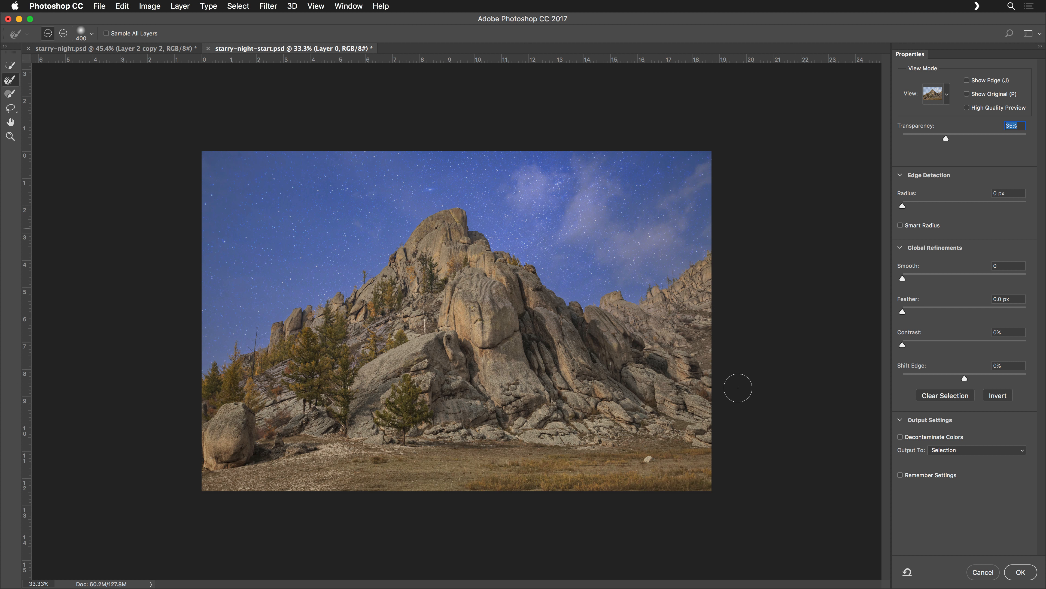
Step: Inspect the refined mountain edge in the On Black and On White views
click(948, 102)
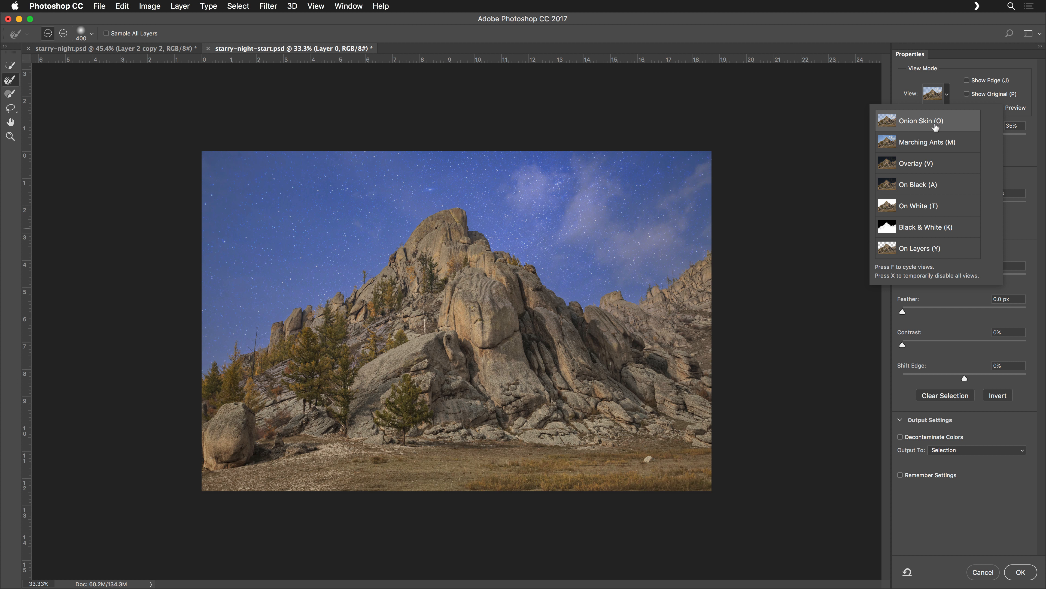
click(925, 187)
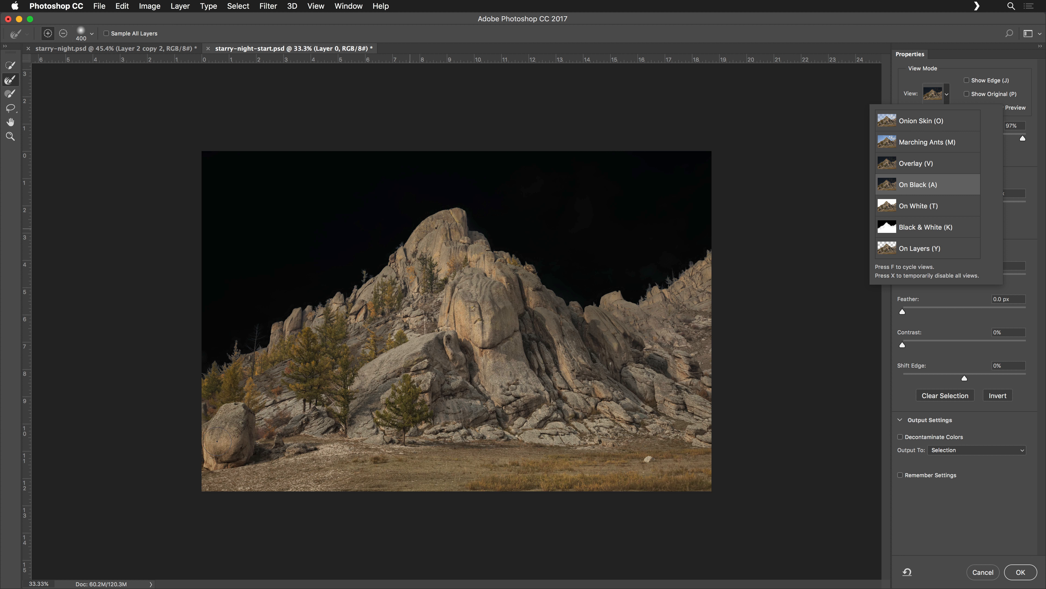
click(928, 209)
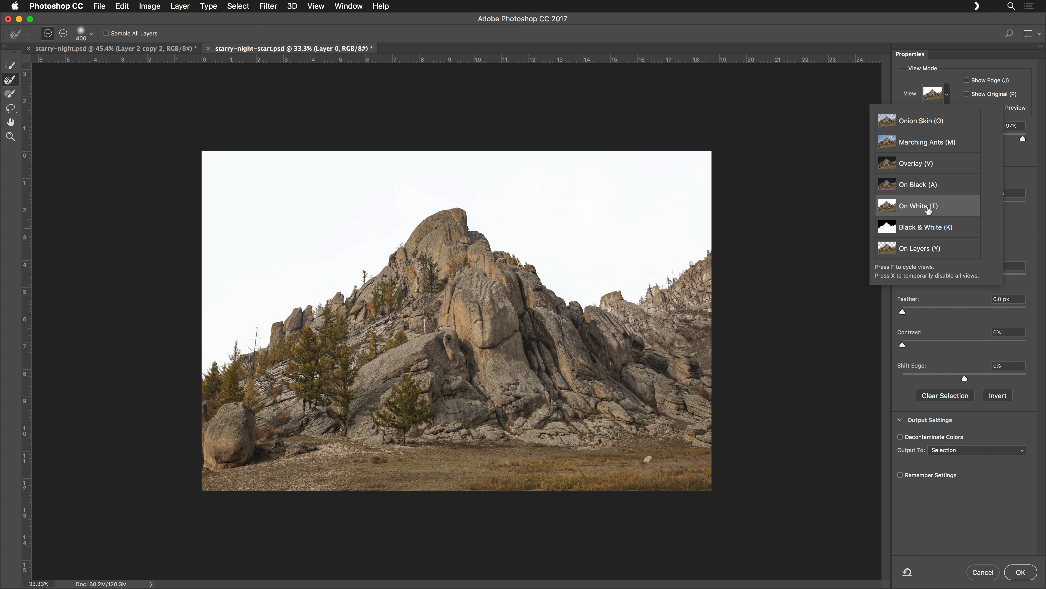
click(930, 186)
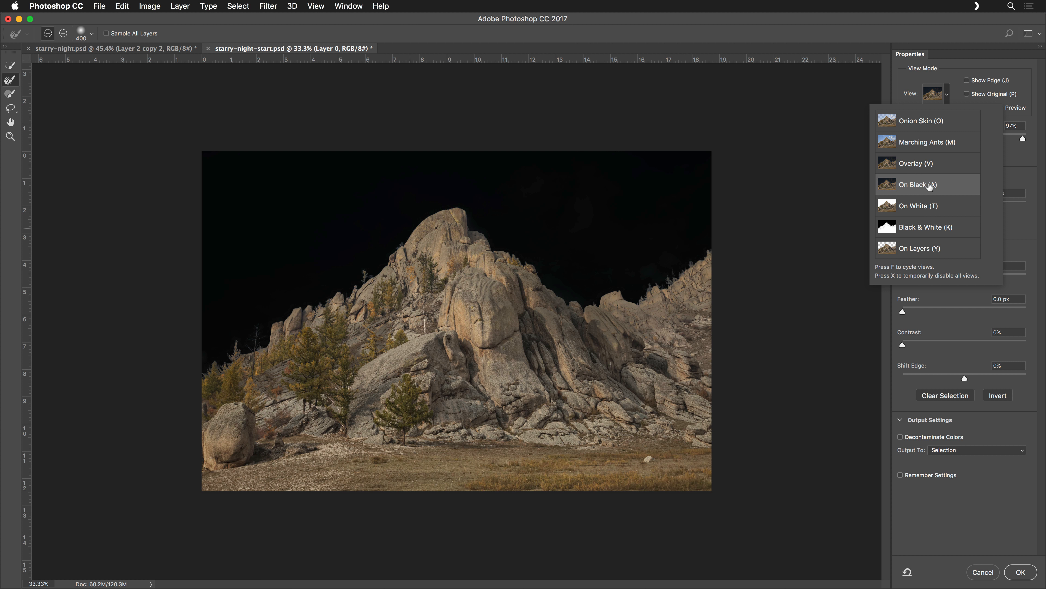
Step: Switch to the selection Brush tool and show the mask in Black & White view
click(12, 96)
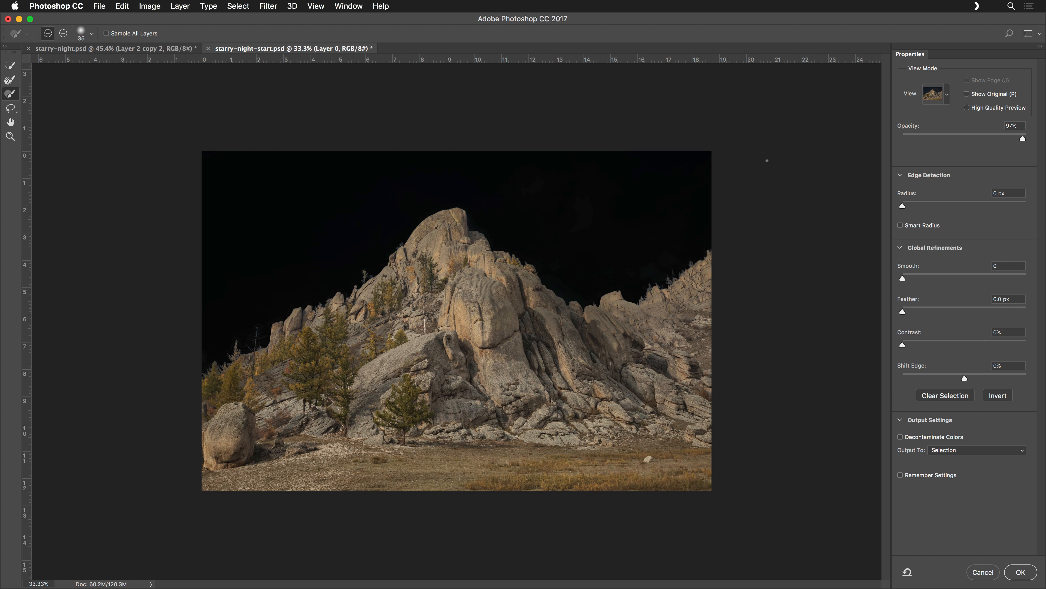
click(948, 96)
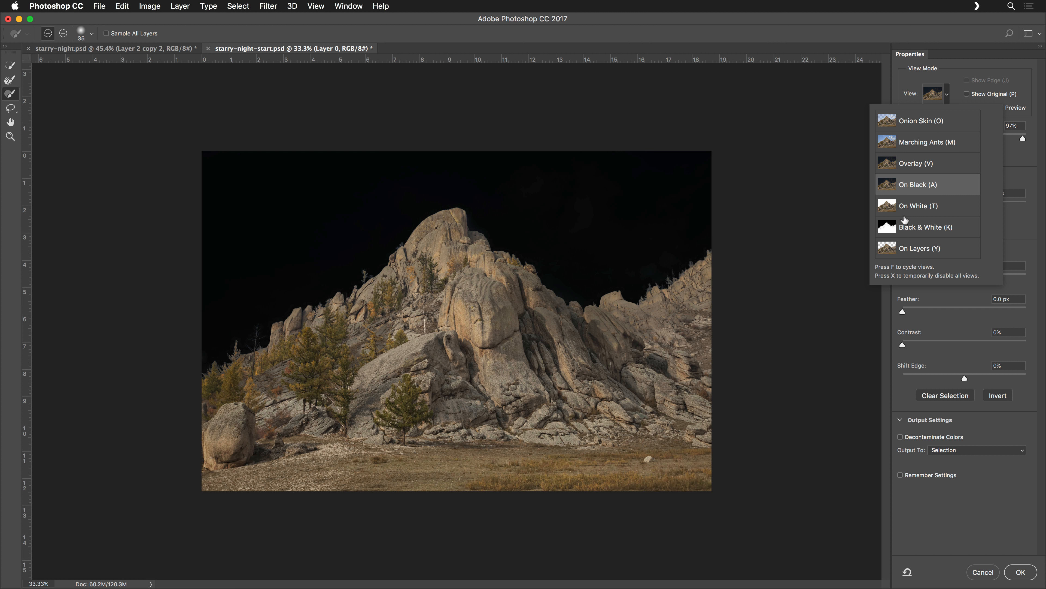
click(910, 229)
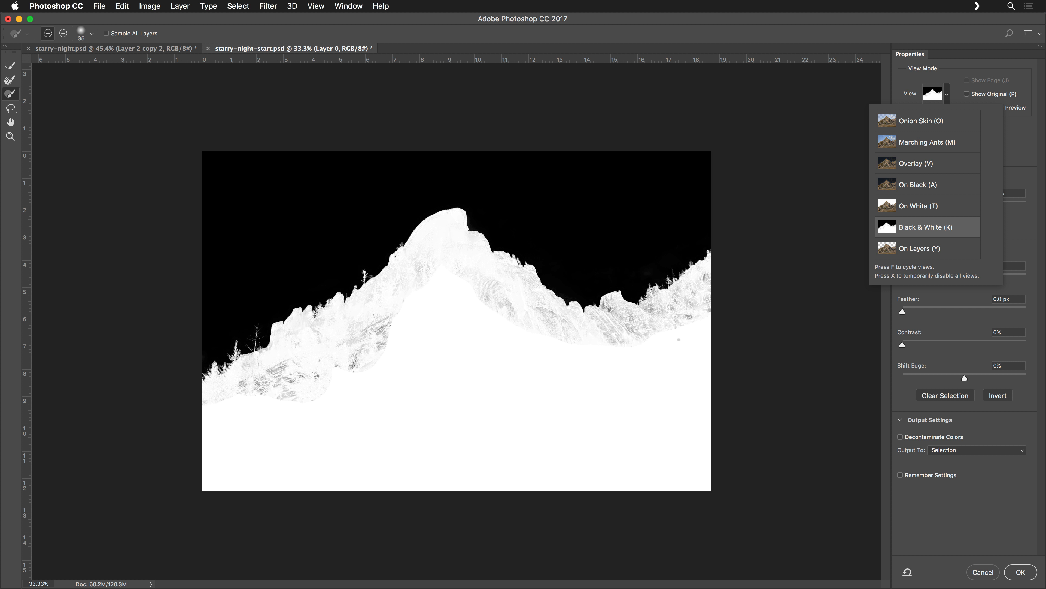
click(538, 333)
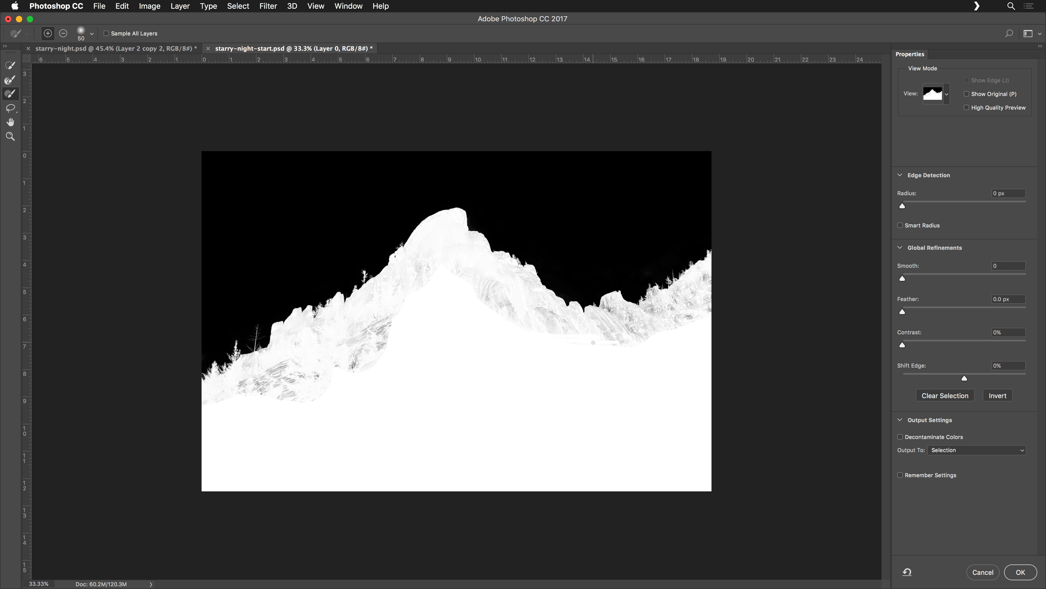
Step: Set the brush to a size of 1000 px with 100% hardness
key(bracketright)
key(bracketright)
key(bracketright)
key(bracketright)
key(bracketright)
key(bracketright)
key(bracketright)
key(bracketright)
key(bracketright)
key(bracketright)
key(bracketright)
key(bracketright)
key(bracketright)
key(bracketright)
key(bracketright)
key(bracketright)
click(91, 33)
mouse_move(45, 87)
mouse_down()
mouse_move(31, 87)
mouse_move(154, 97)
mouse_up()
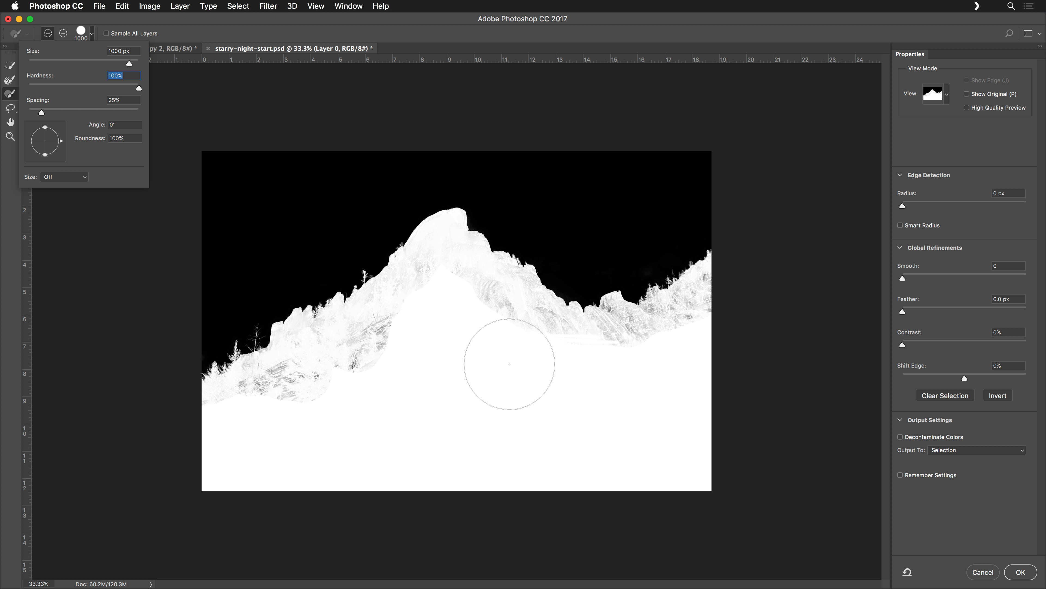
Step: Try to paint the gray patches of the mountain's right-hand slope solid white with the 1000 px brush
key(bracketleft)
key(bracketleft)
key(bracketleft)
key(bracketleft)
key(bracketleft)
key(bracketleft)
key(bracketleft)
drag(658, 337, 605, 345)
key(super+z)
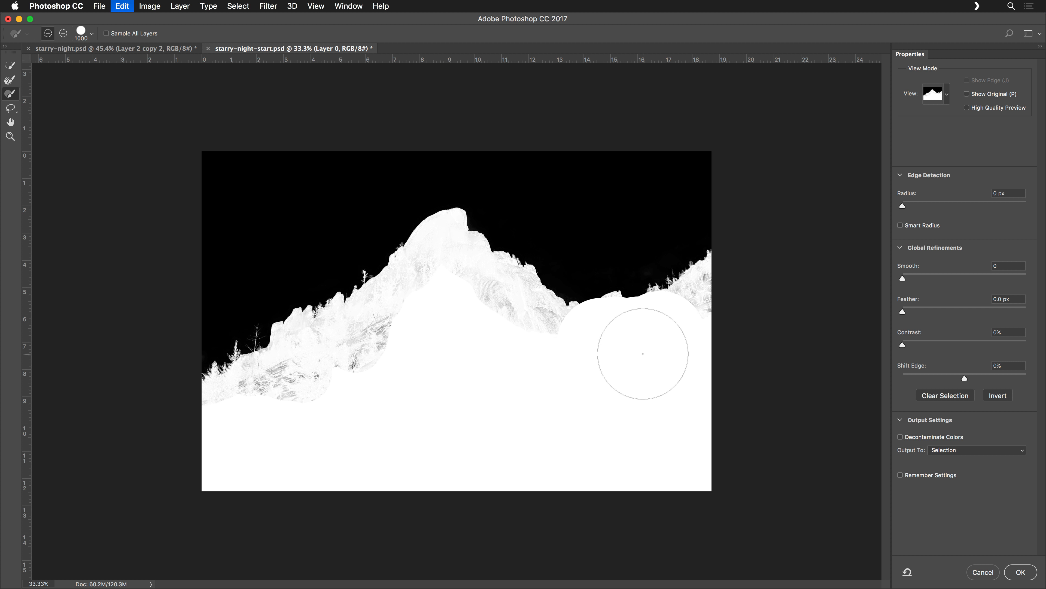
Step: Reduce the brush to 400 px and paint the gray interior areas white across the mountain, staying below the ridgeline
key(bracketleft)
key(bracketleft)
key(bracketleft)
key(bracketleft)
key(bracketleft)
key(bracketleft)
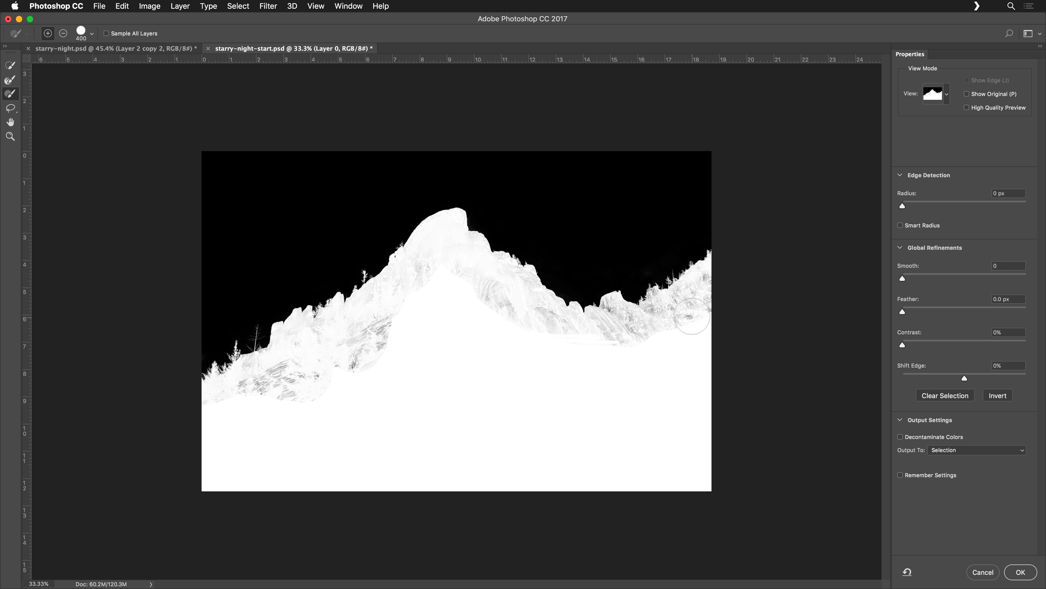
mouse_move(692, 322)
mouse_down()
mouse_move(701, 292)
mouse_move(686, 323)
mouse_move(632, 336)
mouse_move(577, 332)
mouse_move(523, 315)
mouse_move(452, 266)
mouse_move(424, 266)
mouse_move(379, 336)
mouse_move(331, 374)
mouse_move(381, 311)
mouse_move(304, 351)
mouse_move(300, 391)
mouse_move(272, 394)
mouse_move(266, 381)
mouse_move(214, 399)
mouse_up()
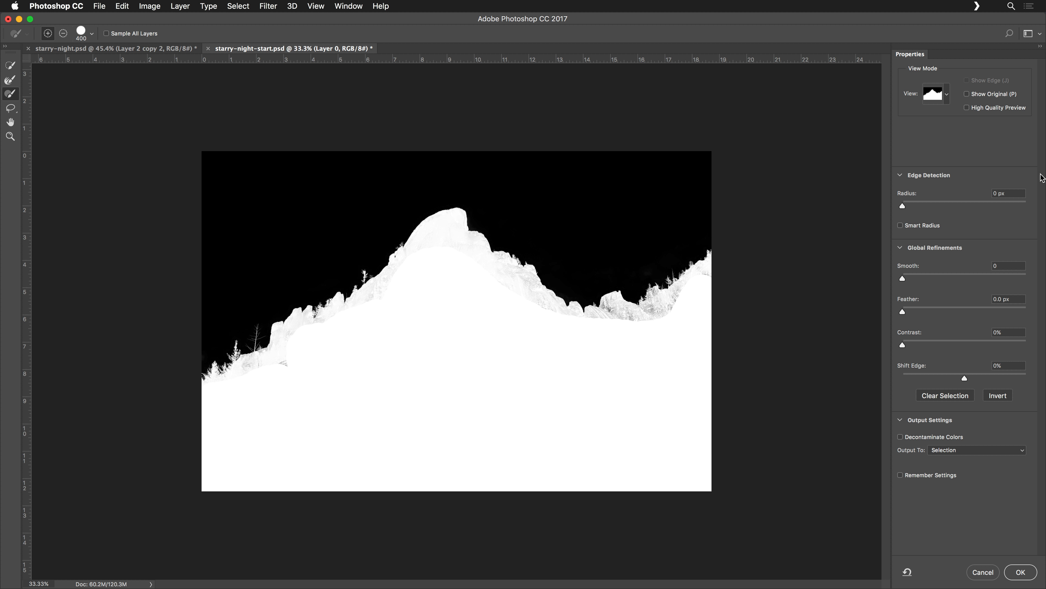
Step: Preview in Onion Skin at 100% transparency, then output the selection with Decontaminate Colors to a New Layer with Layer Mask
click(944, 97)
click(937, 120)
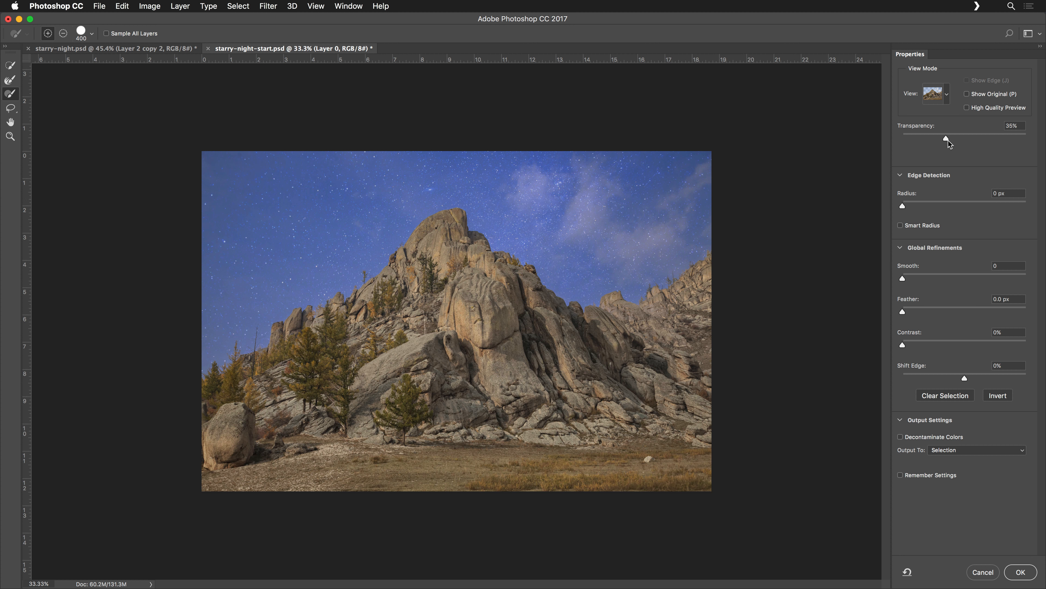
drag(946, 138, 1043, 143)
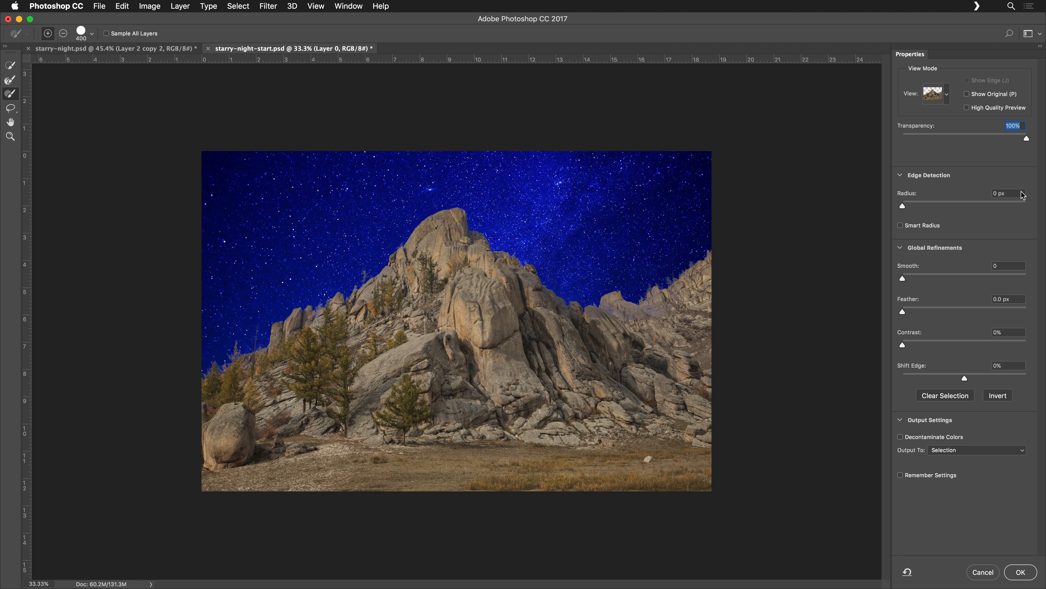
click(901, 437)
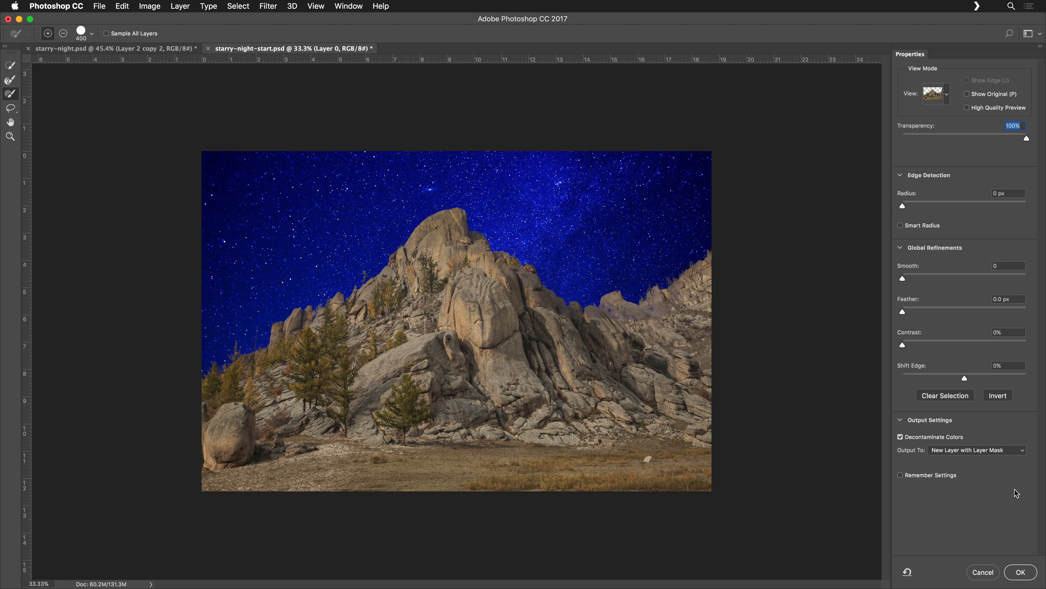
click(1020, 572)
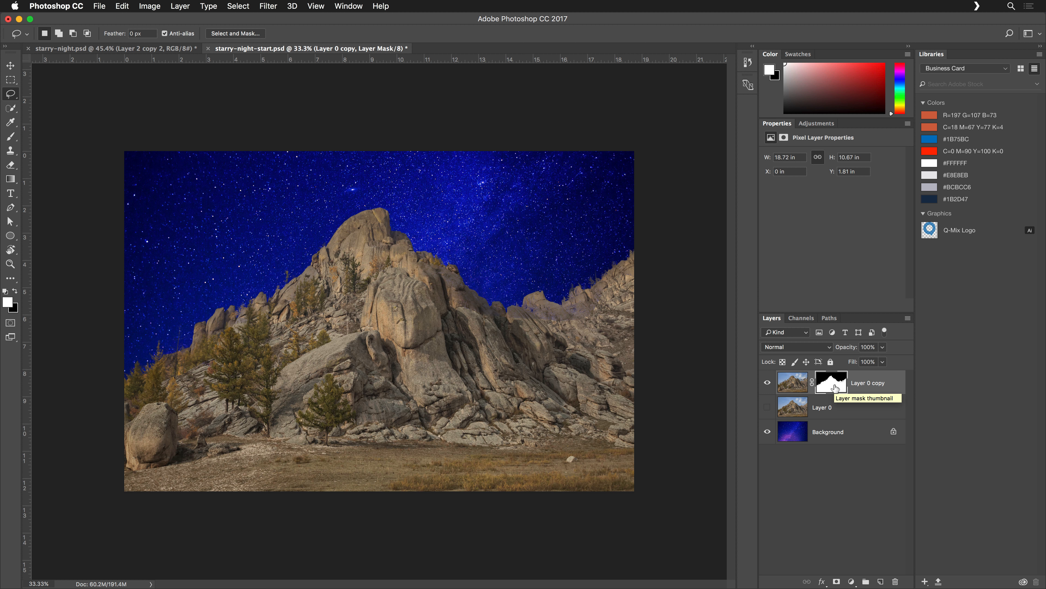
Step: Duplicate the starry Background layer and apply the Average blur filter to the copy
click(845, 441)
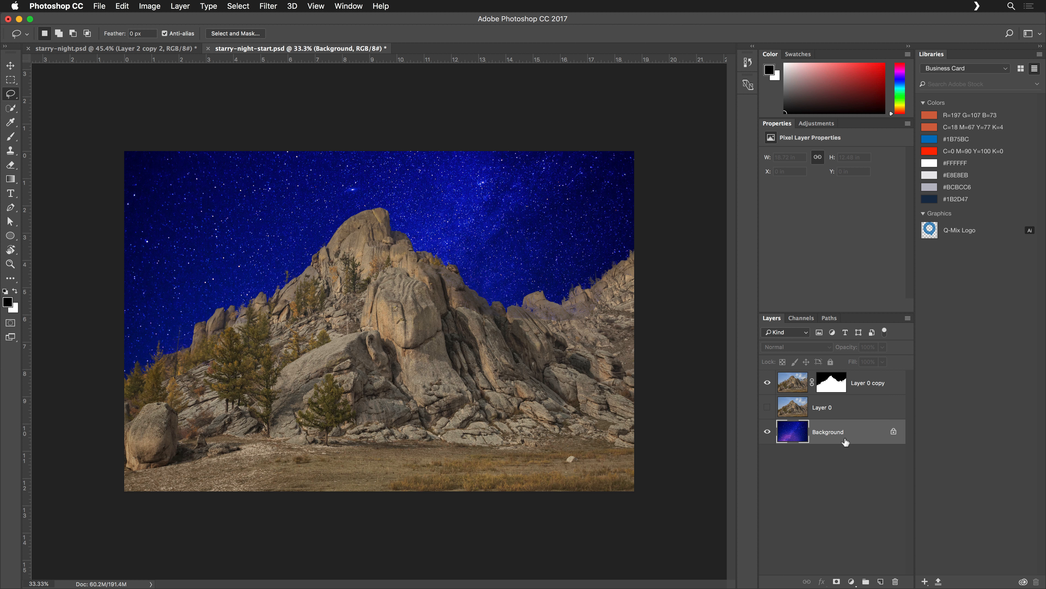
key(super+j)
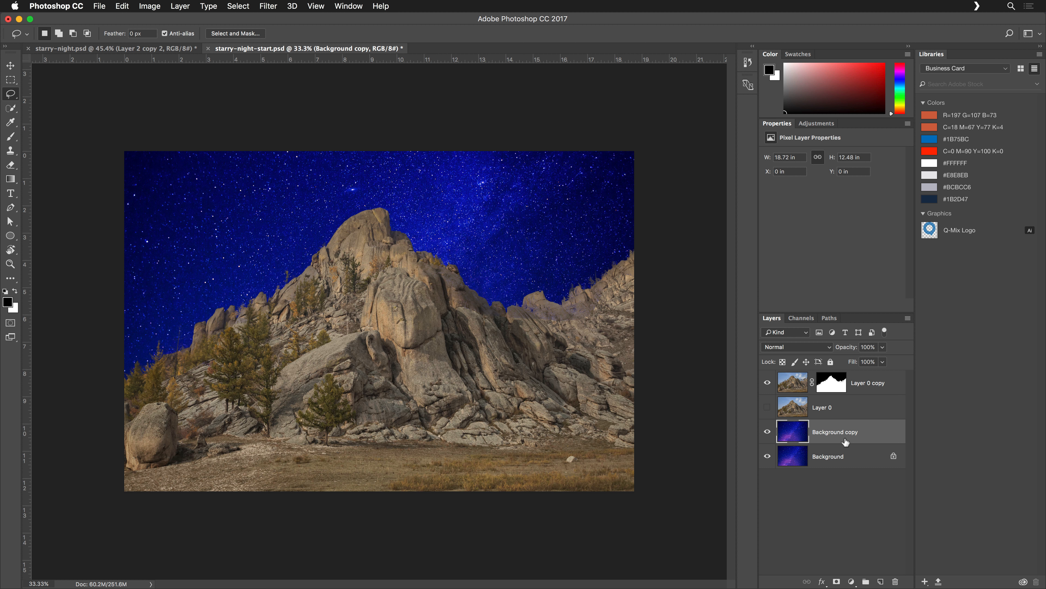
click(268, 6)
mouse_move(295, 137)
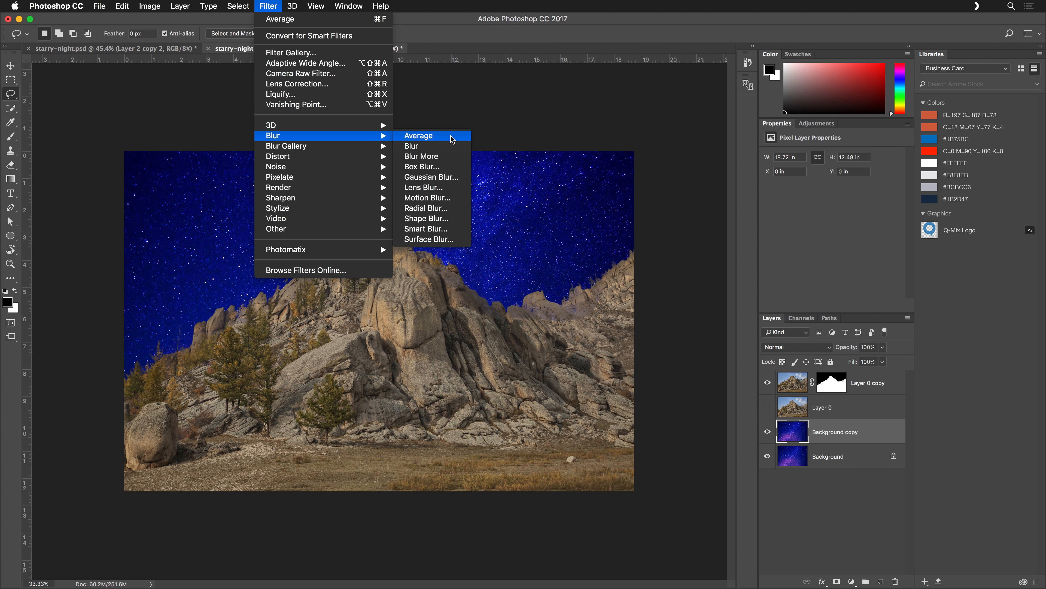
click(418, 136)
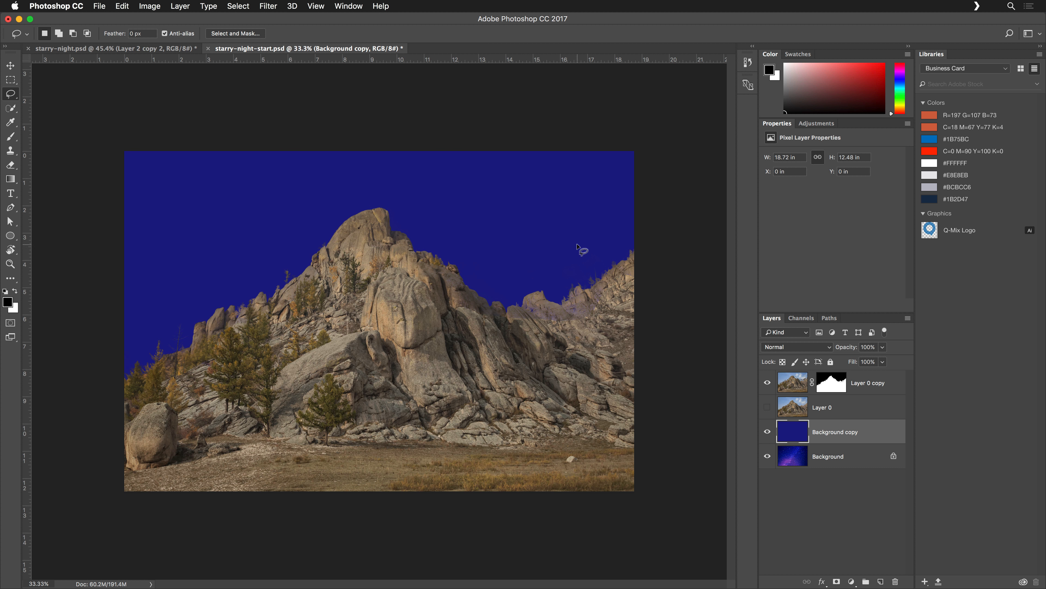
Step: Clip the averaged blue layer above the masked mountain layer and blend it in Color mode at 40% opacity
drag(881, 439, 873, 378)
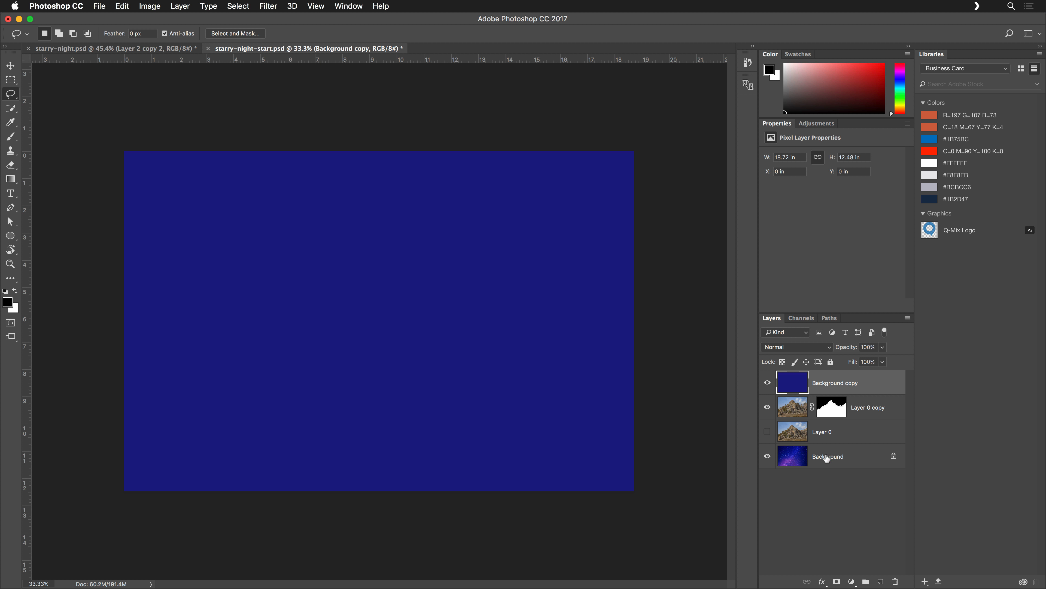
alt+click(861, 394)
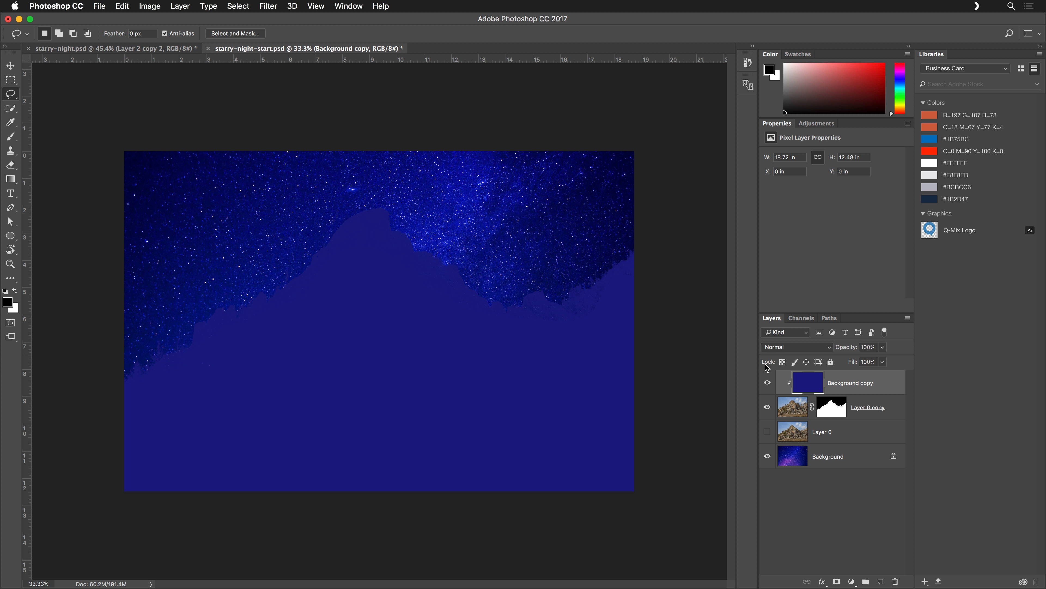
click(801, 347)
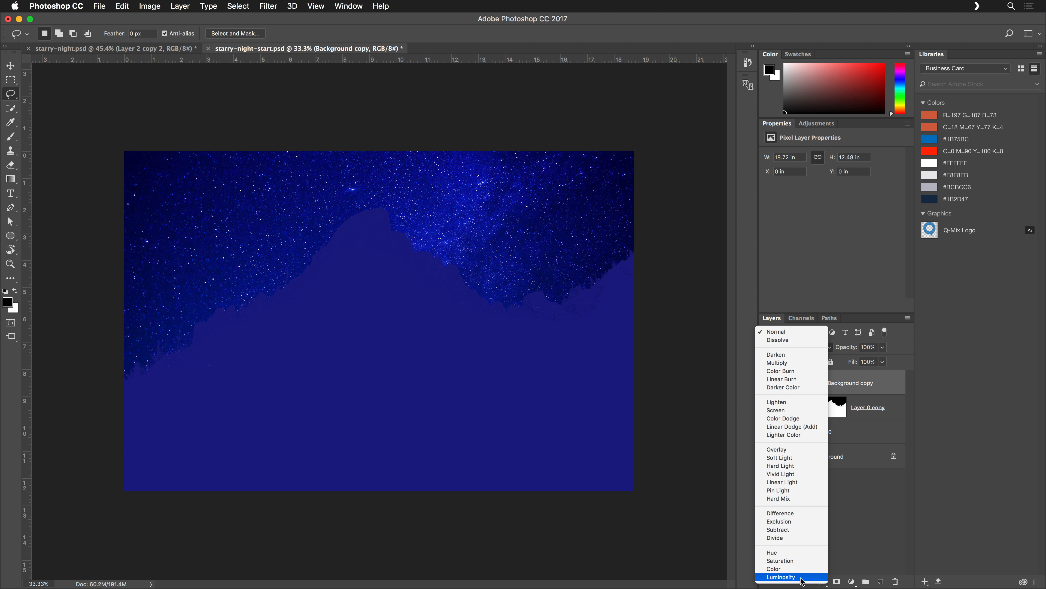
click(799, 570)
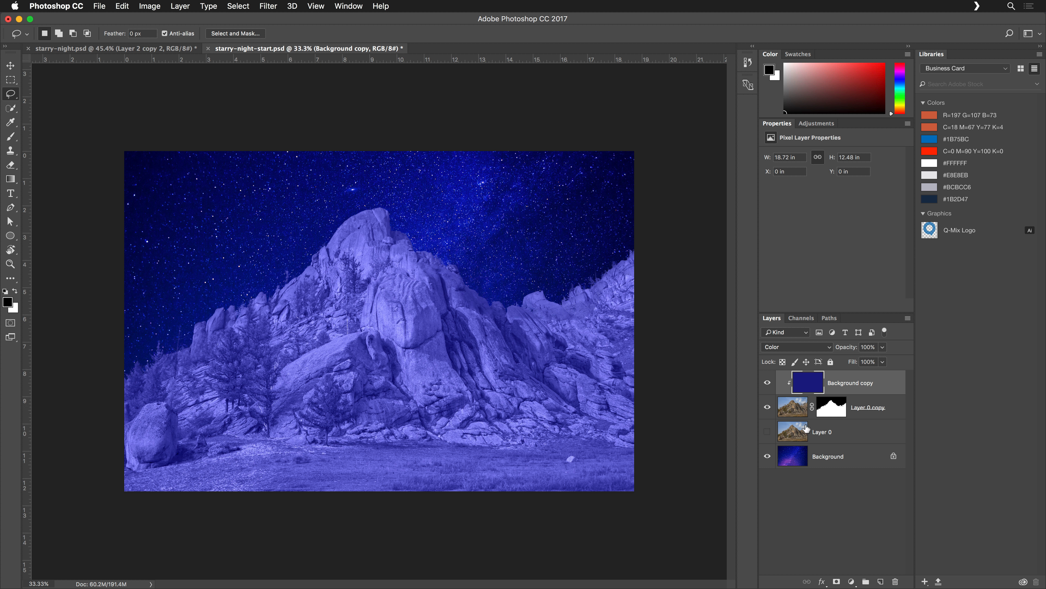
drag(849, 351, 817, 352)
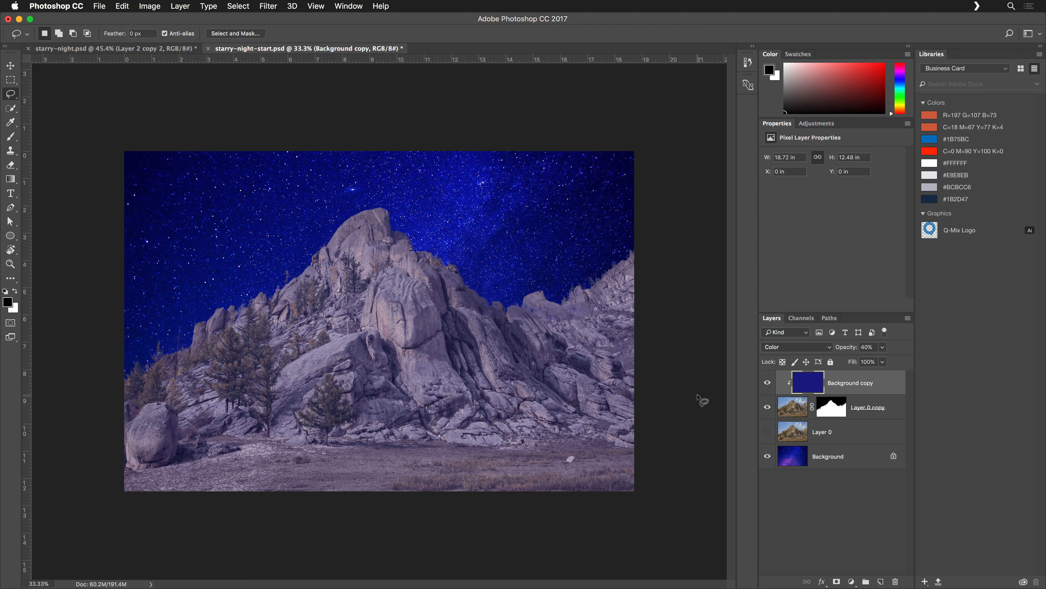
Step: Duplicate the starry Background layer again and move the copy to the top of the layer stack
click(849, 462)
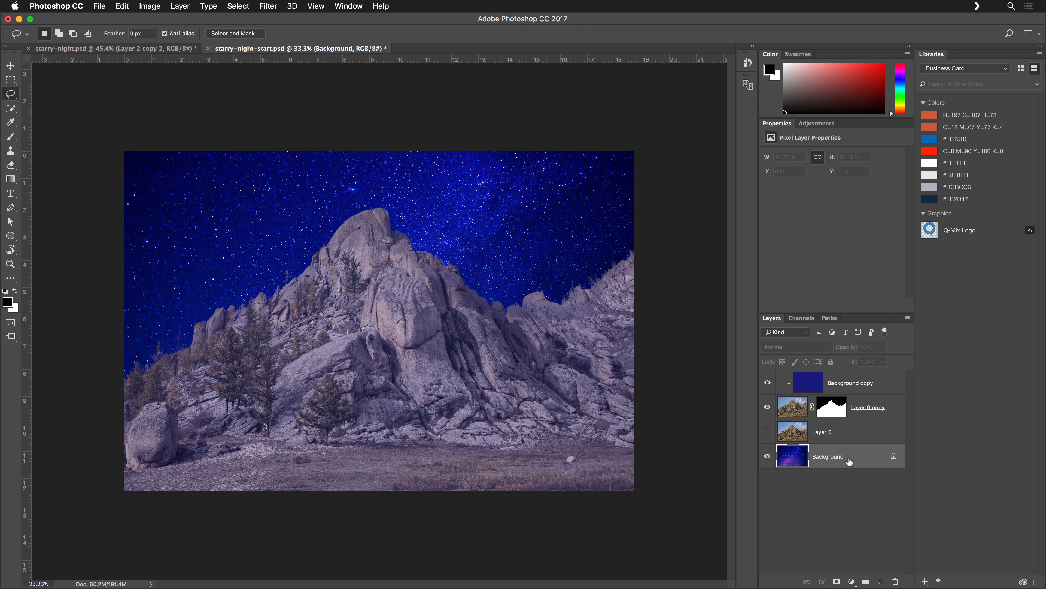
key(super+j)
drag(849, 461, 828, 373)
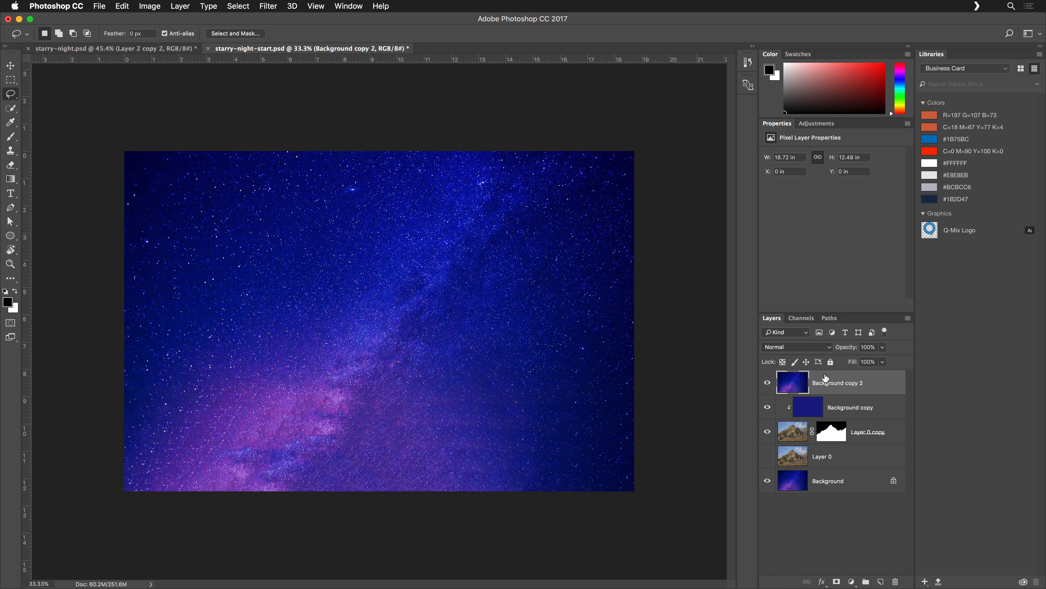
Step: Blend the topmost starry sky copy in Soft Light mode at 50% opacity
click(814, 349)
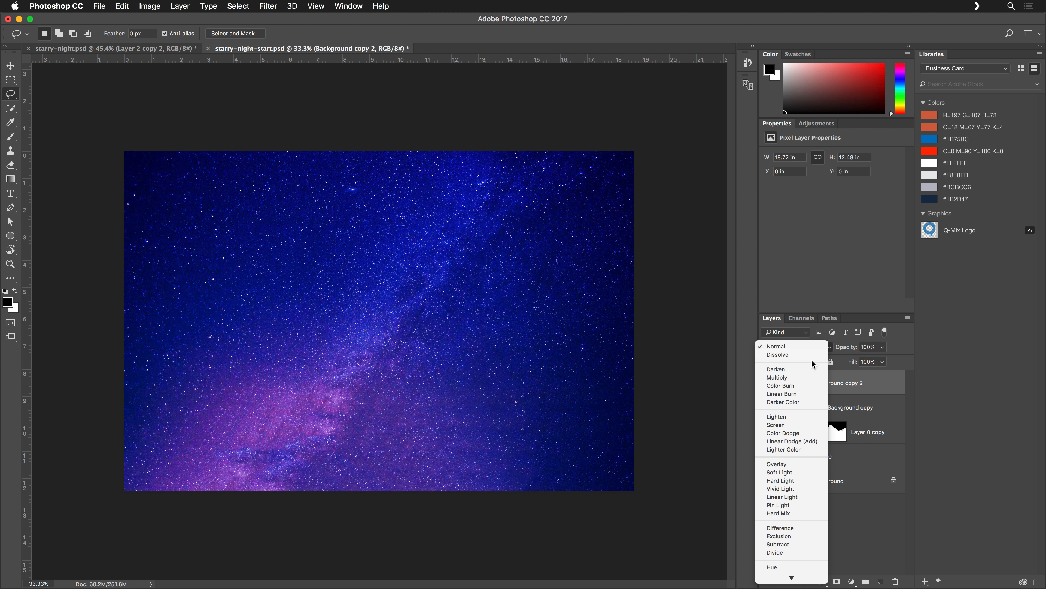
click(804, 472)
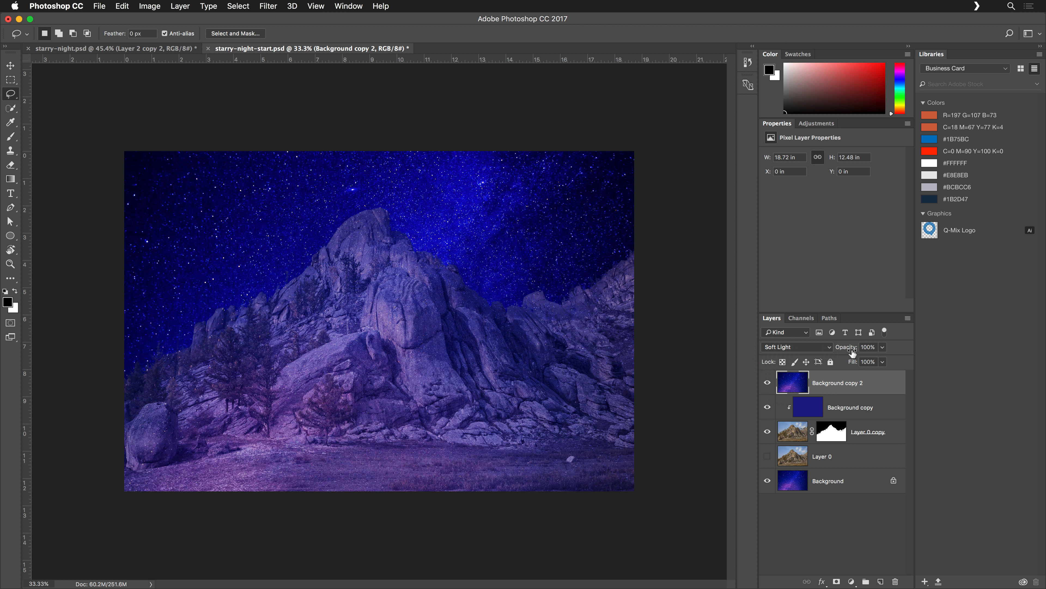
drag(852, 351, 826, 355)
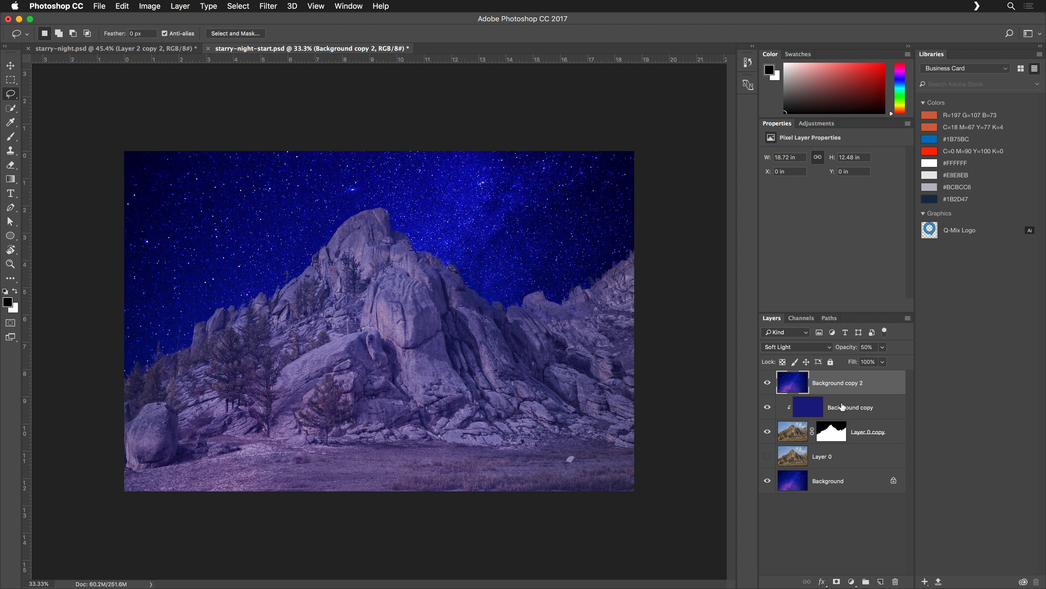
Step: View the mountain layer's mask on its own, return to the image, and copy that mask onto the top starry layer
alt+click(832, 436)
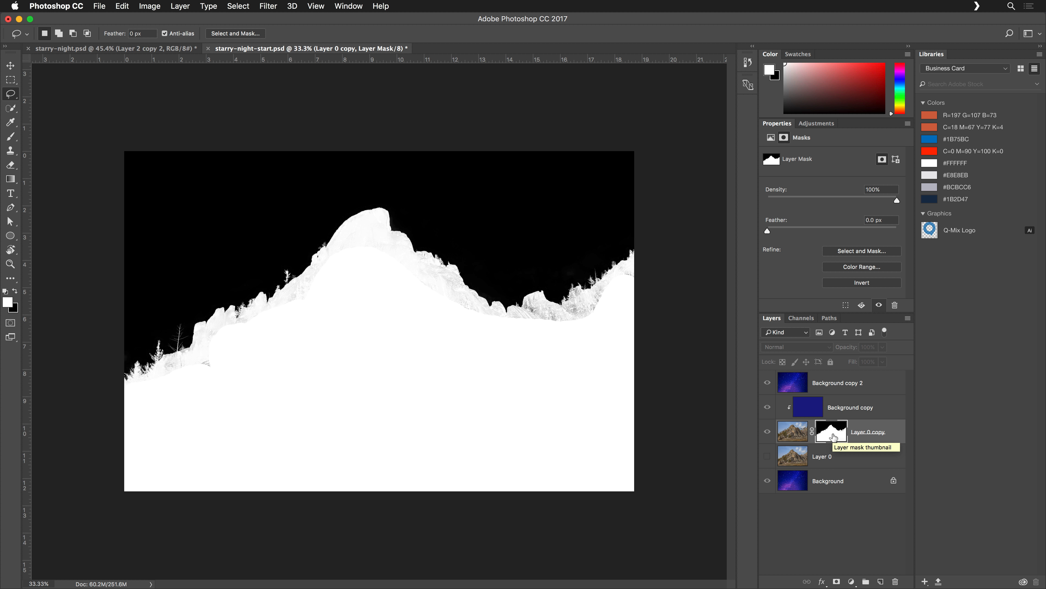
alt+click(833, 436)
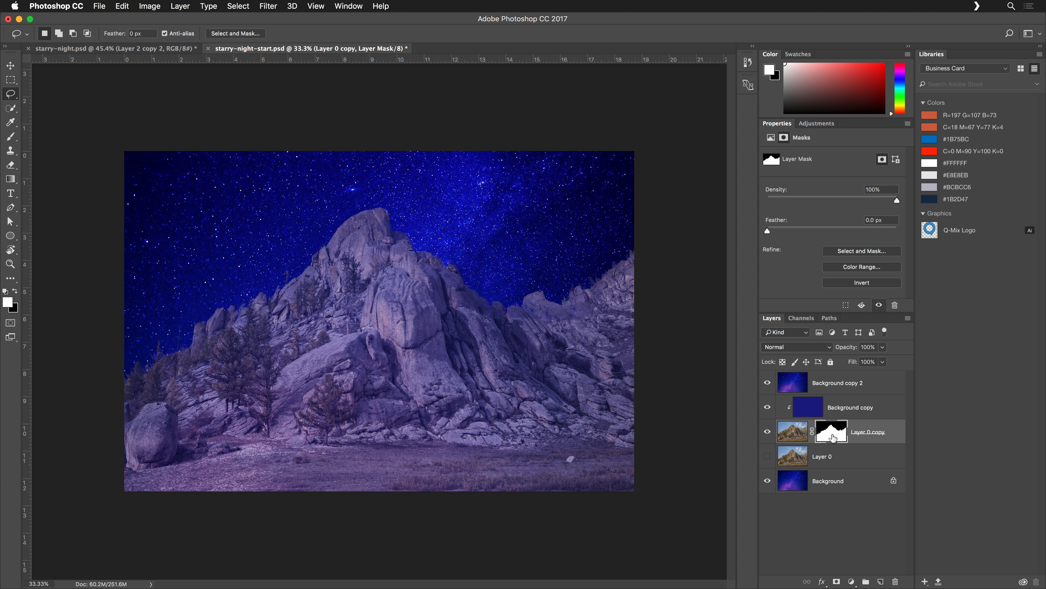
drag(832, 437, 832, 385)
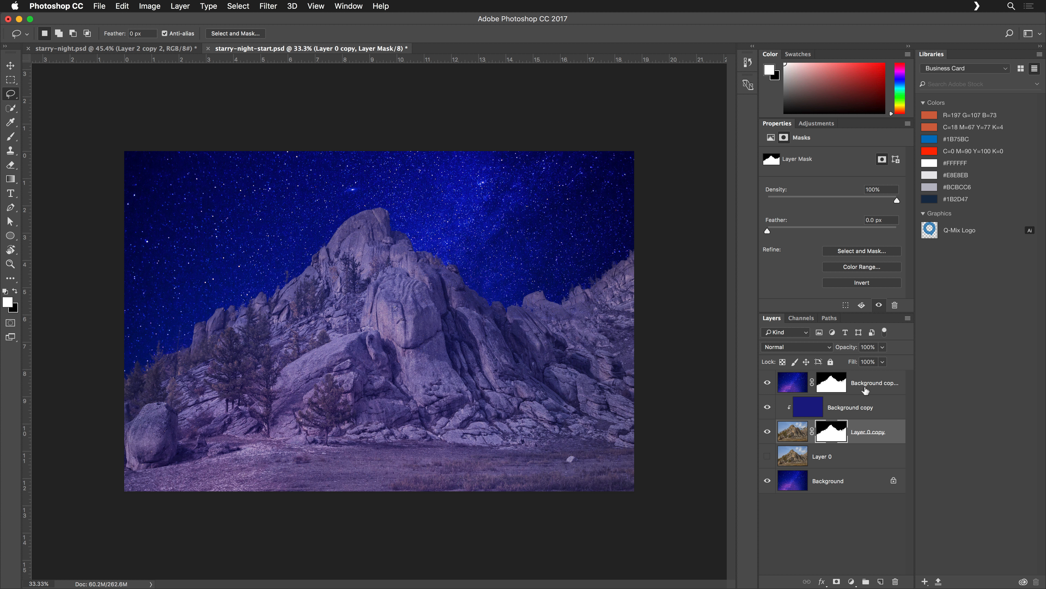
Step: Add a Curves adjustment layer above the masked starry copy and apply the Dark Night preset
click(871, 384)
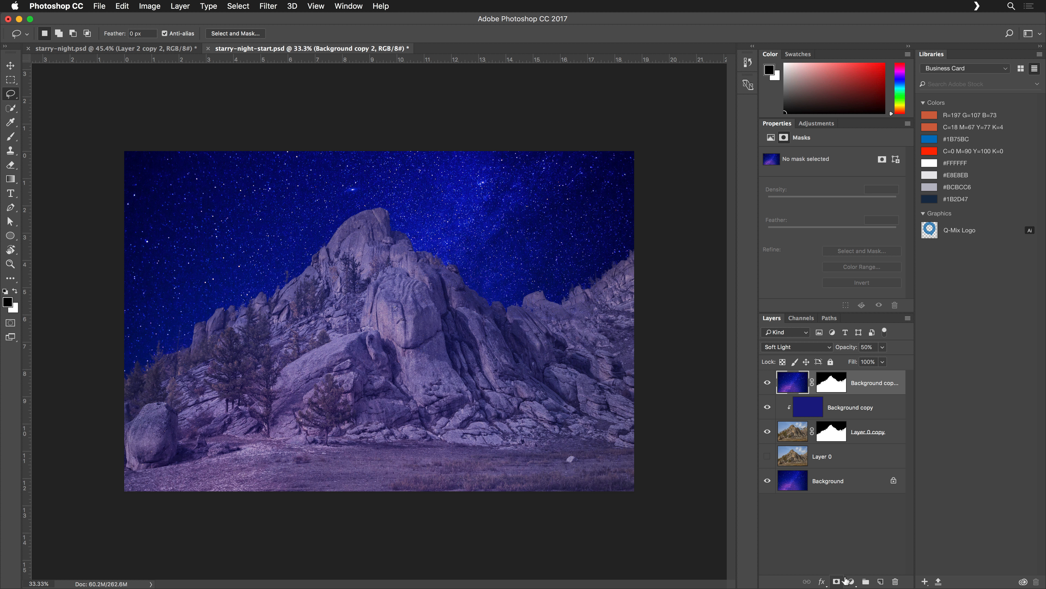
click(851, 582)
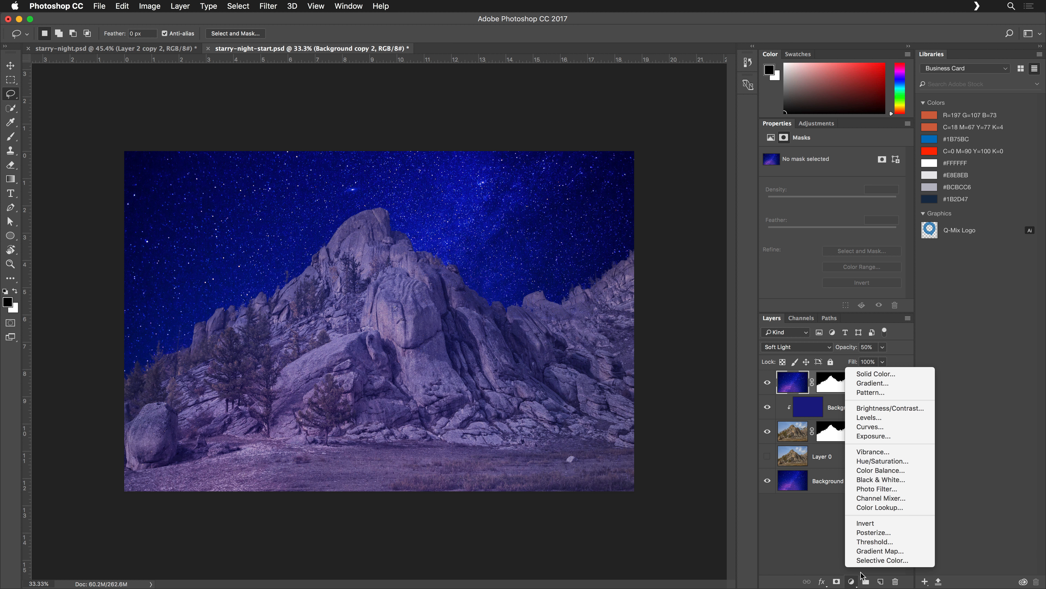
click(872, 427)
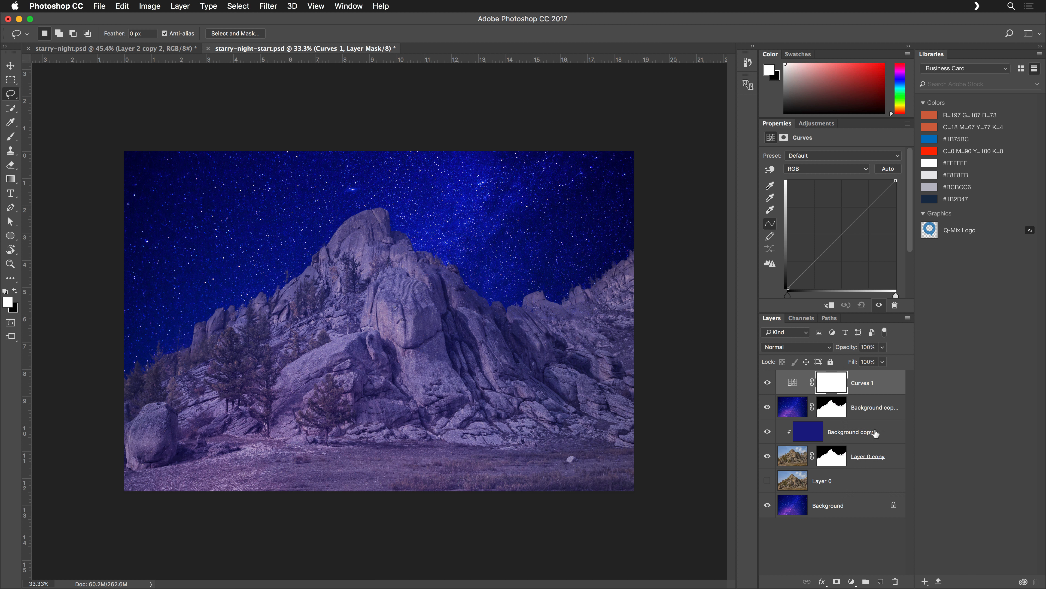
click(791, 386)
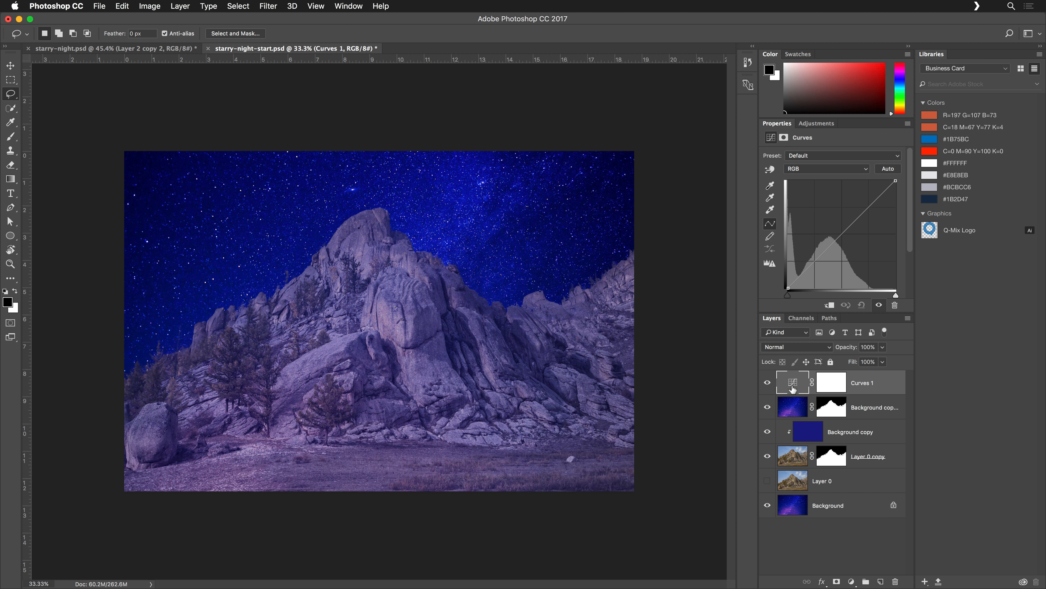
drag(780, 124, 548, 205)
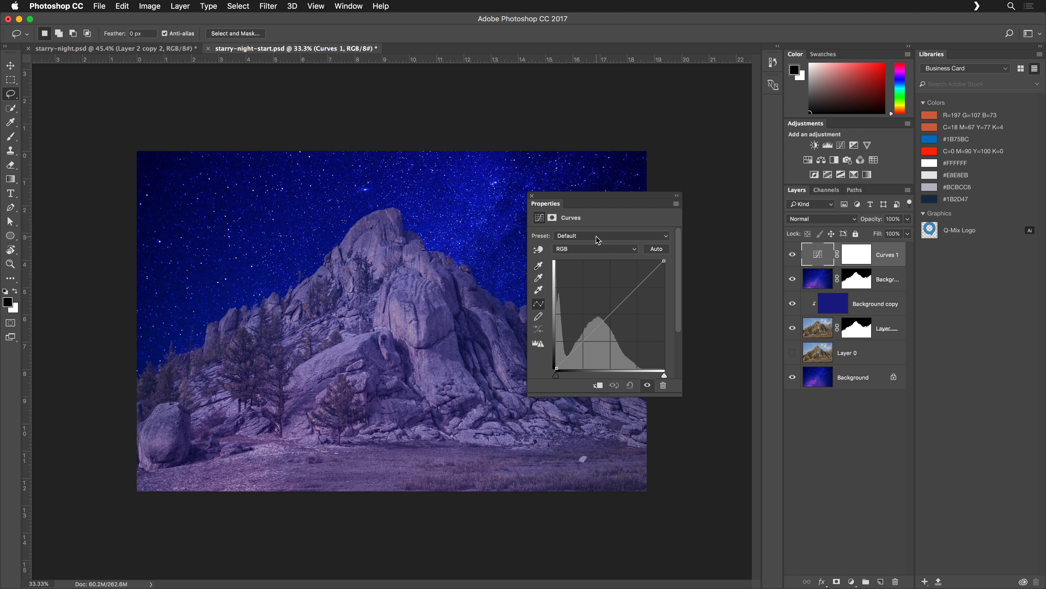
click(596, 237)
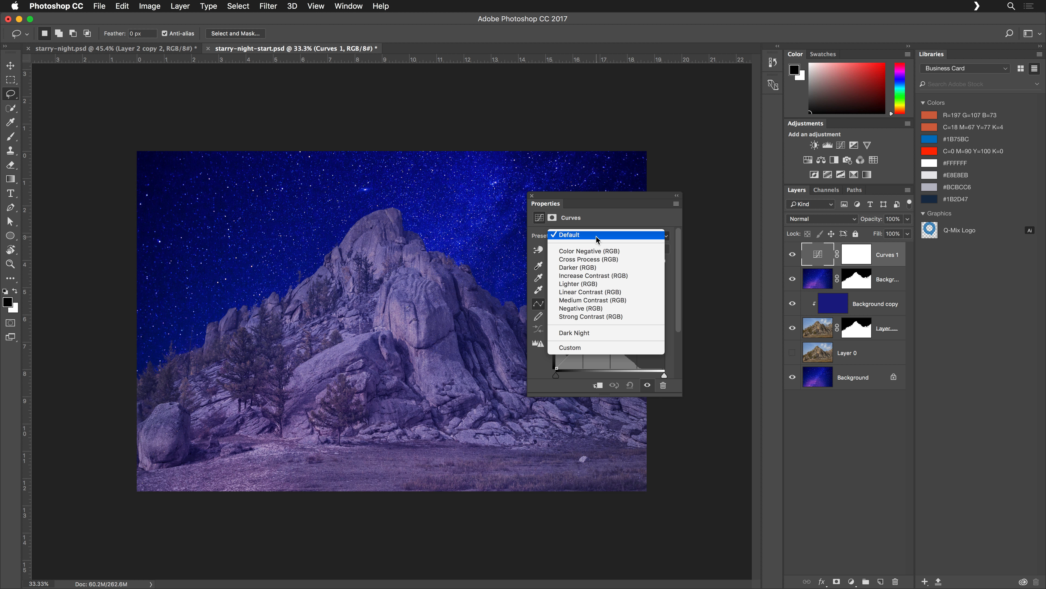
click(597, 332)
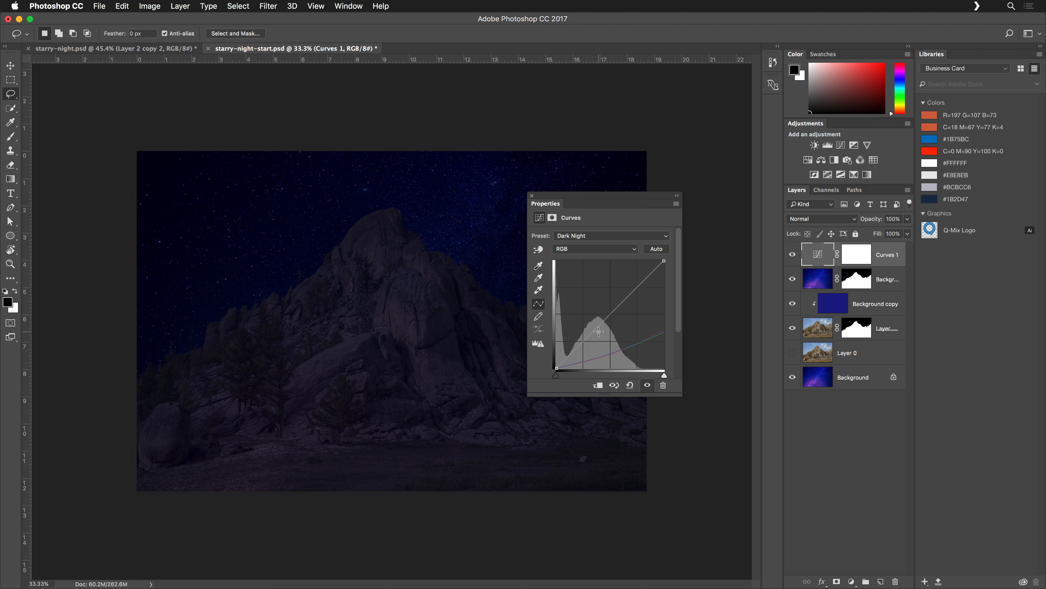
Step: Examine the Red, Green and Blue channel curves of the darkening adjustment, ending on the composite RGB curve
click(606, 252)
click(605, 257)
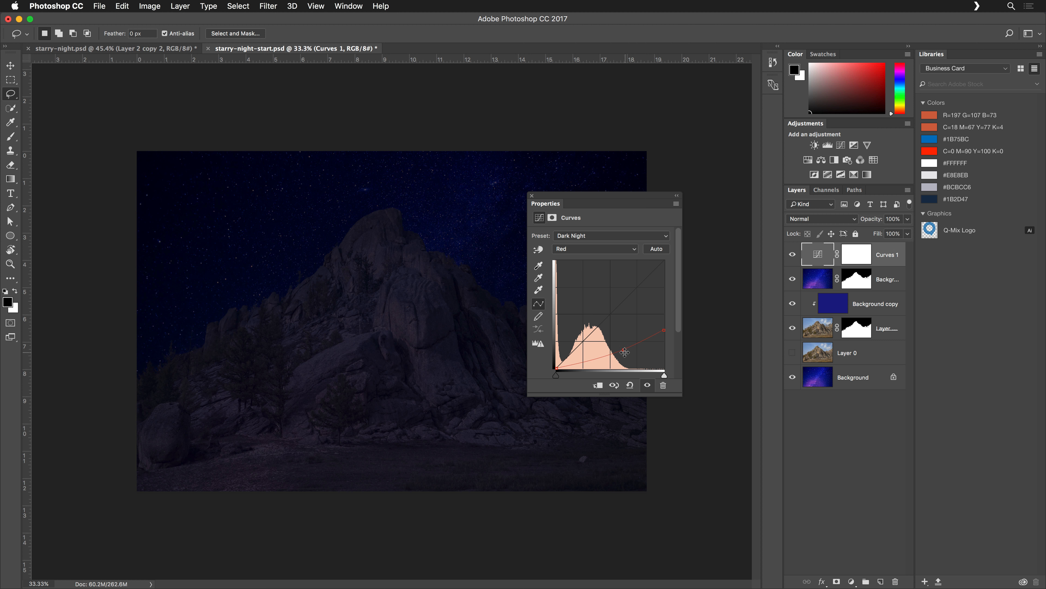
click(603, 250)
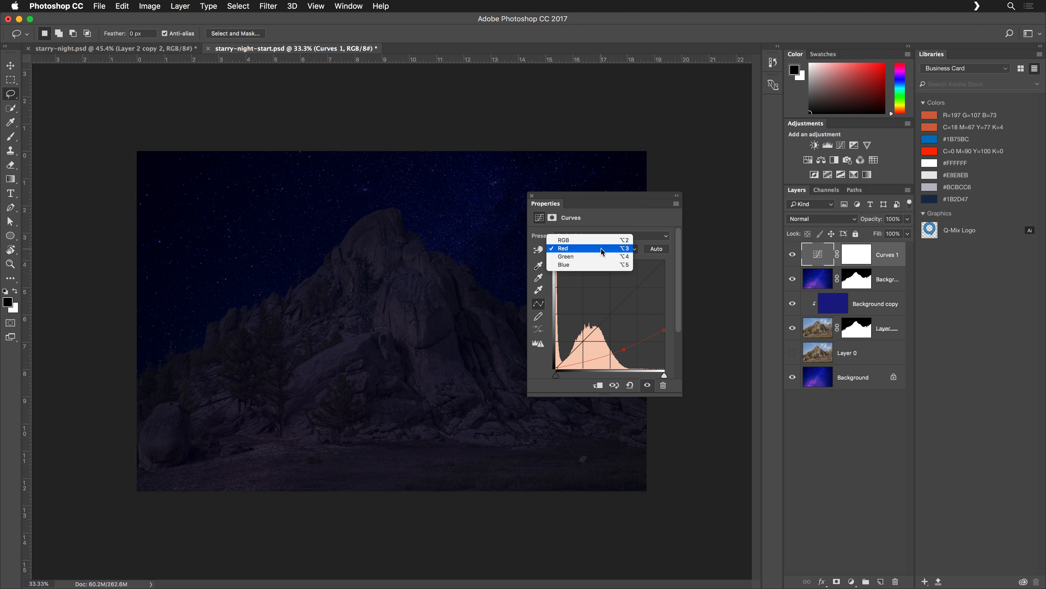
click(601, 258)
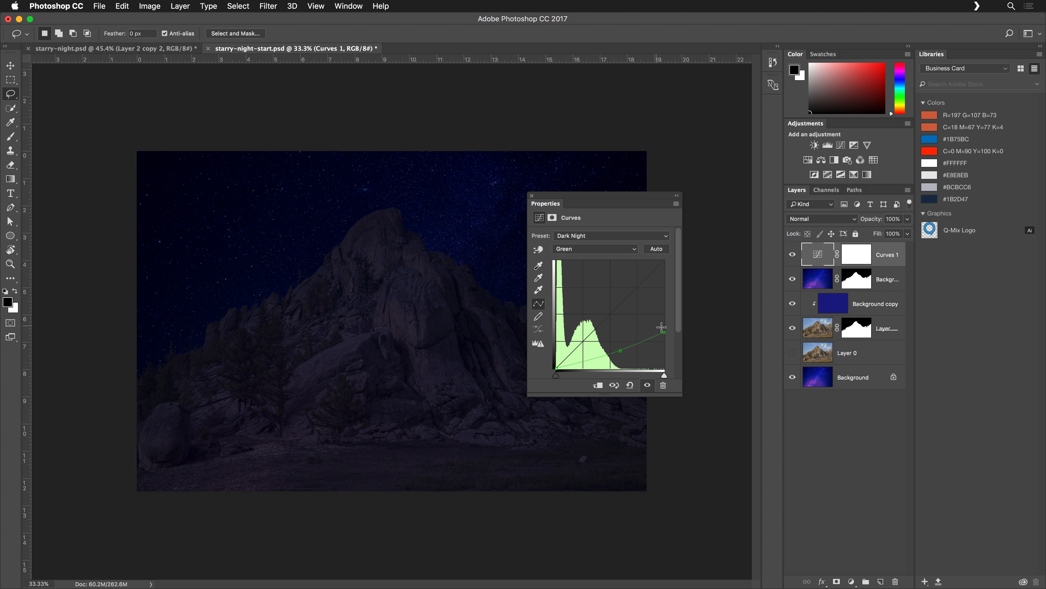
drag(665, 332, 667, 331)
click(582, 250)
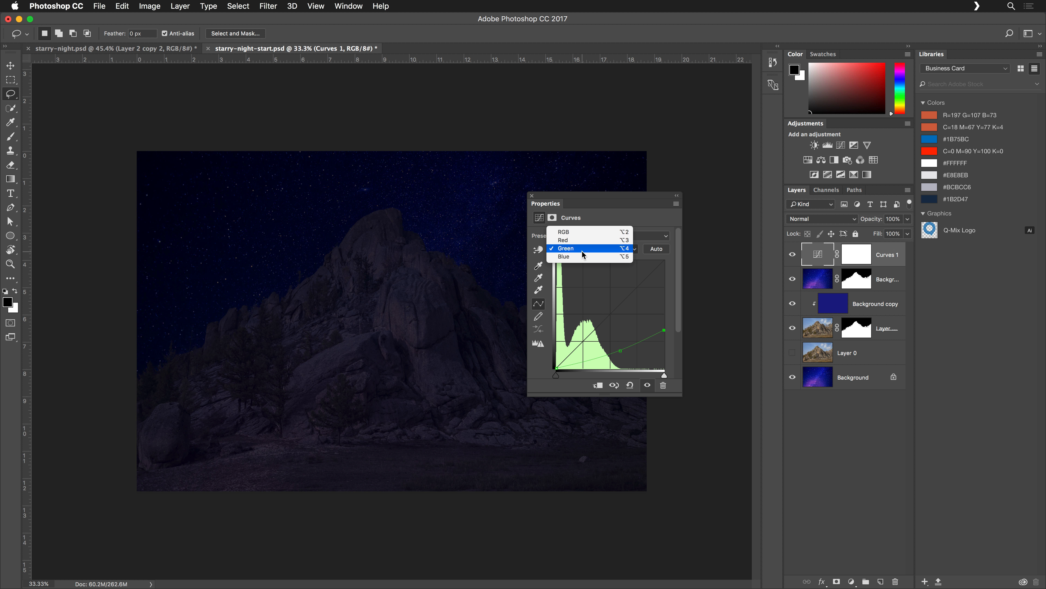
click(582, 257)
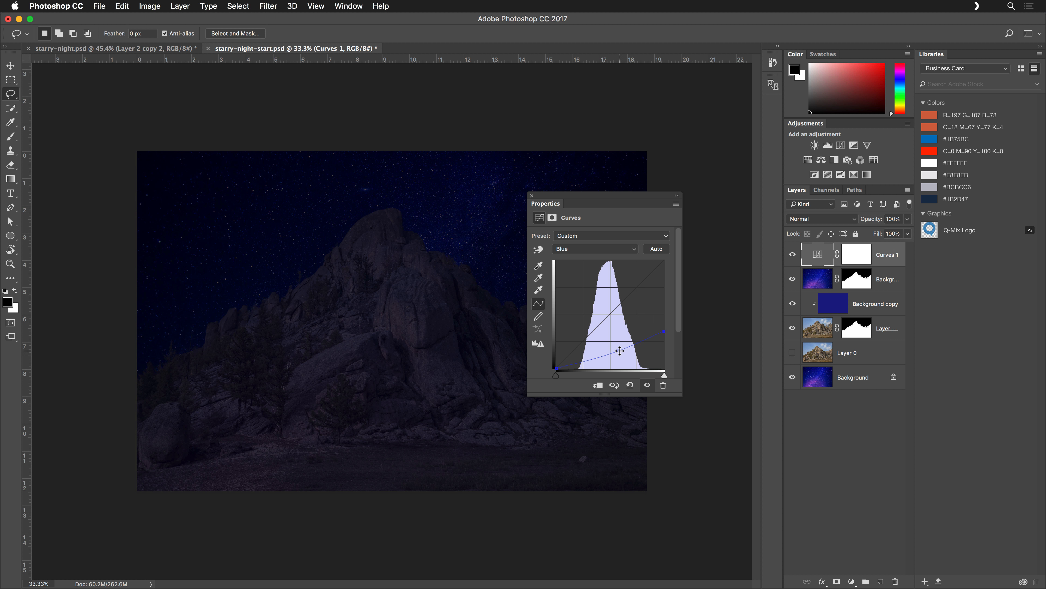
click(575, 250)
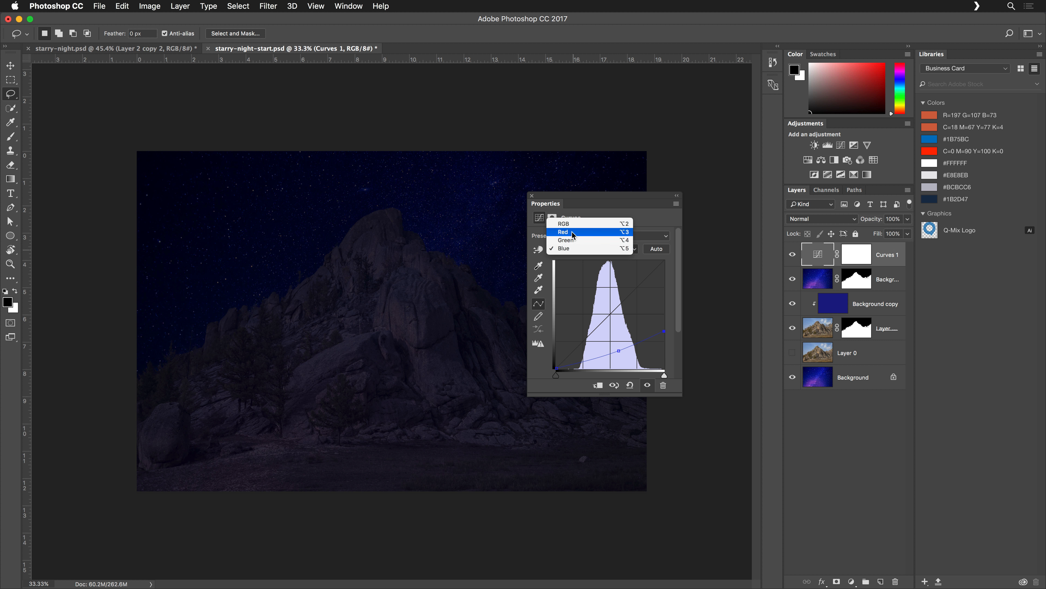
click(572, 225)
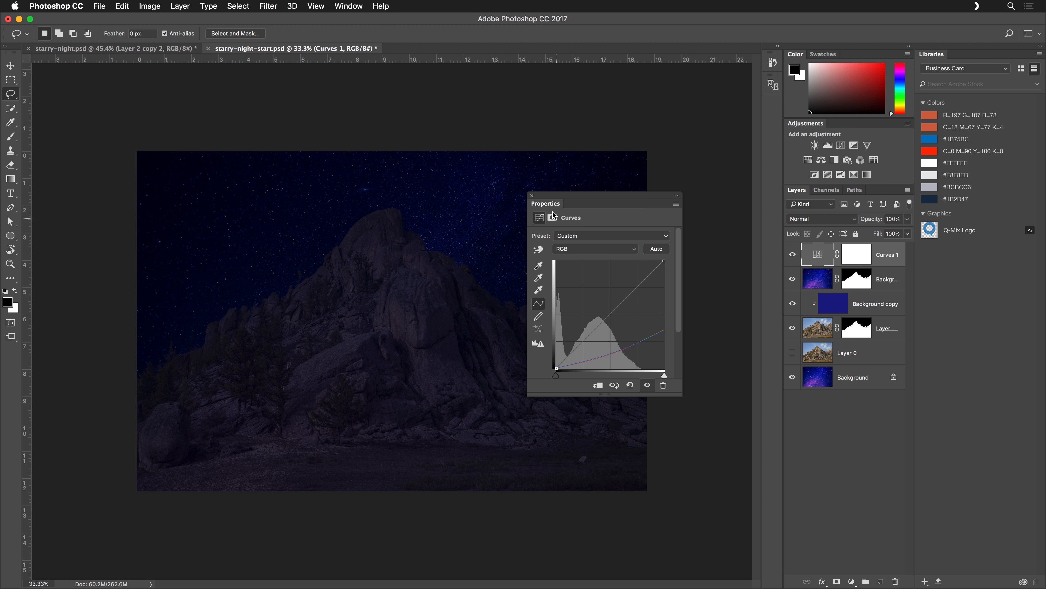
drag(541, 201, 832, 126)
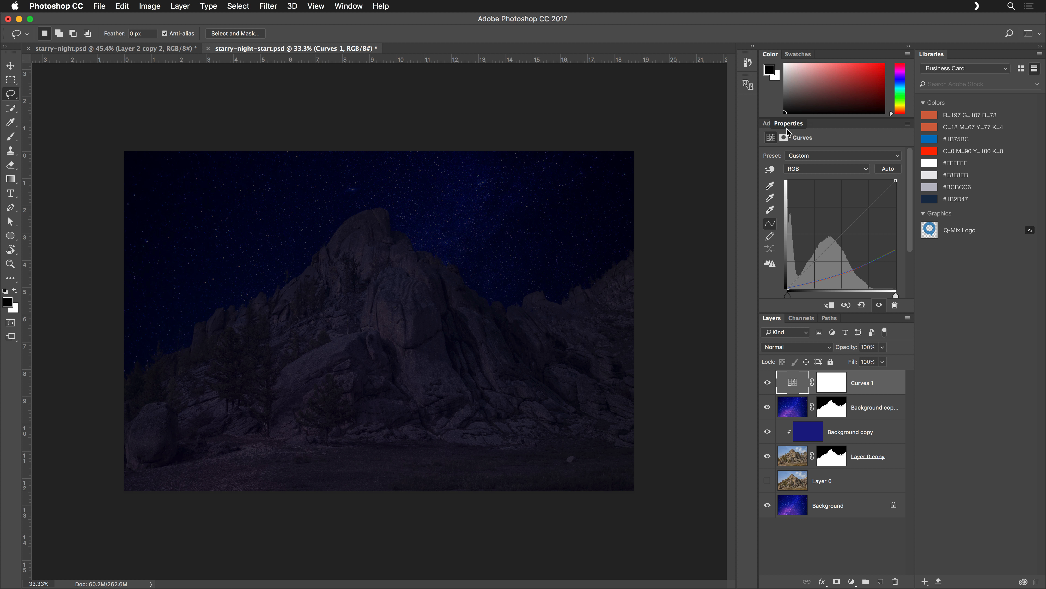
drag(782, 129, 812, 129)
Step: Add a second Curves adjustment layer on top and raise the RGB curve's midpoint strongly to brighten the image
click(852, 581)
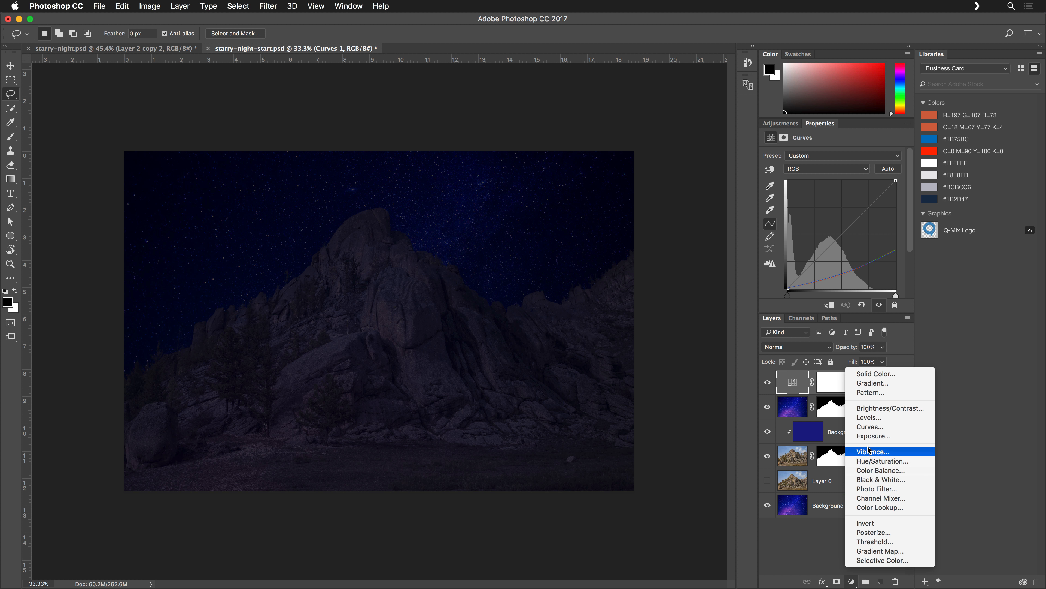
click(870, 427)
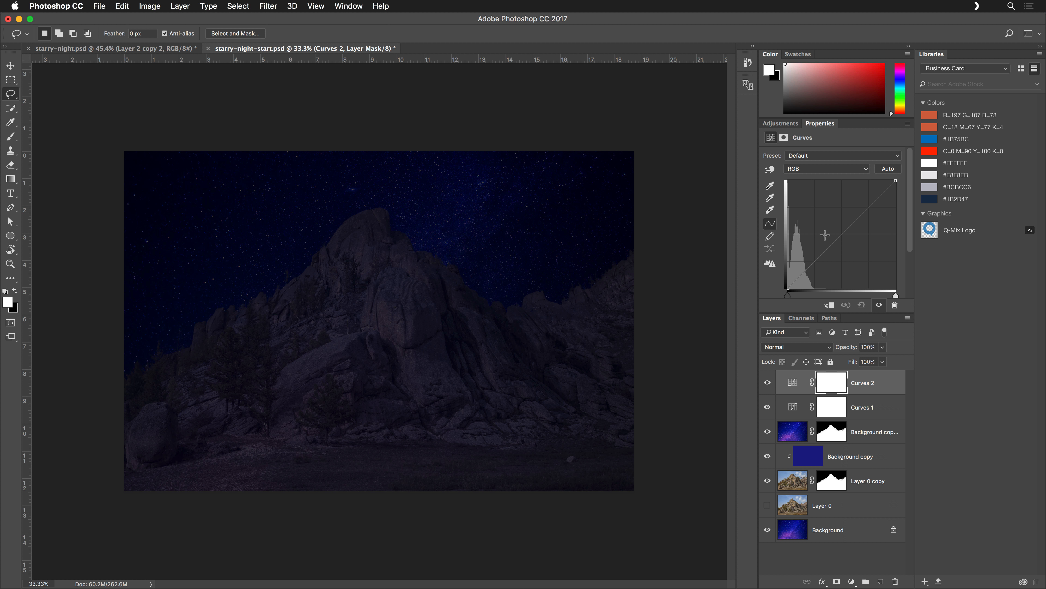
drag(820, 124, 491, 219)
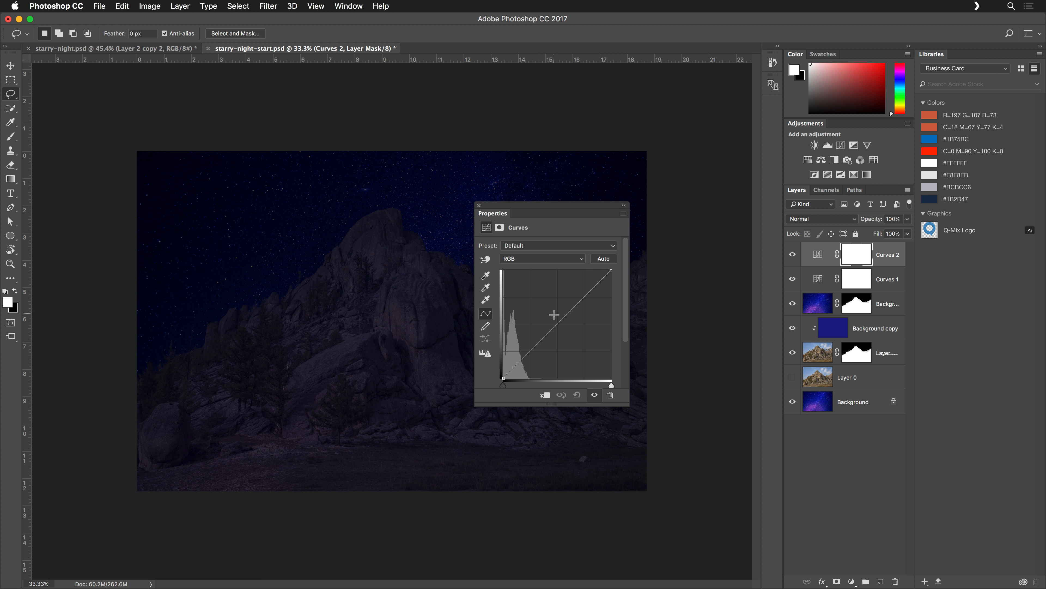
drag(556, 325, 533, 307)
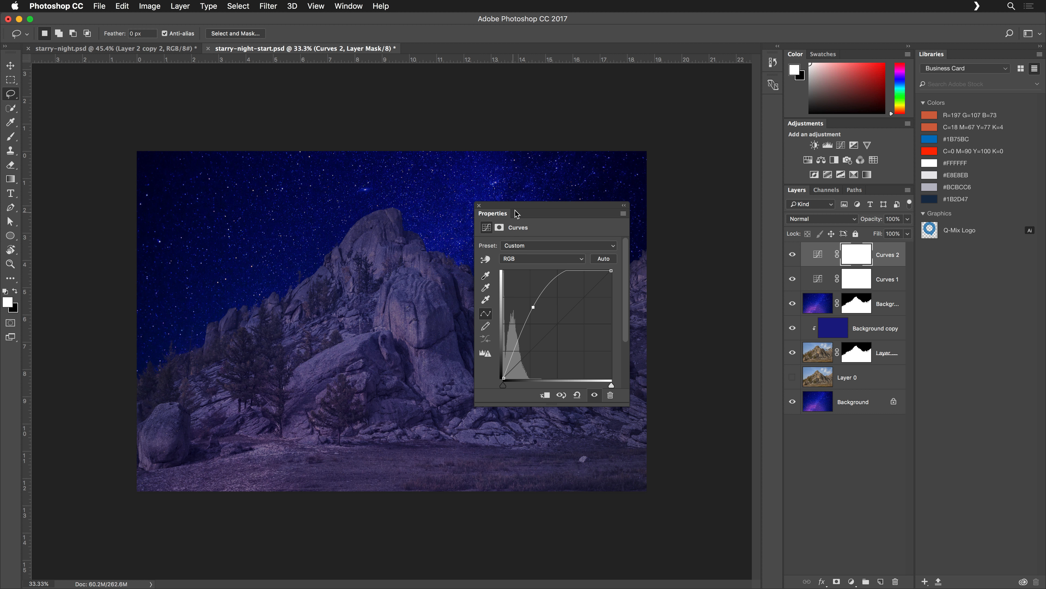
drag(513, 213, 821, 124)
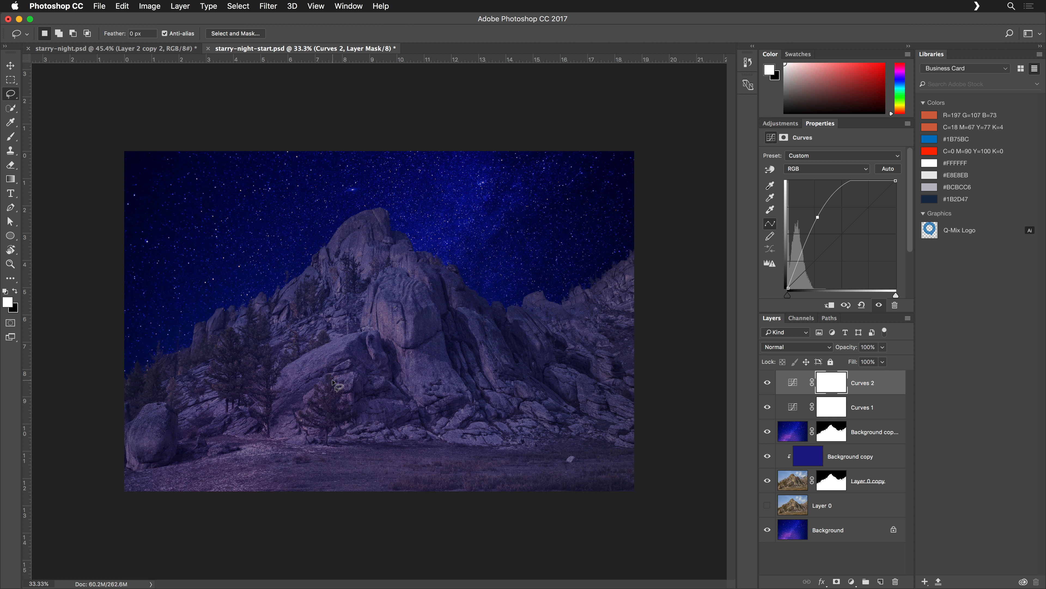
Step: Stamp all visible layers into a new layer on top and apply the Camera Raw Filter to it with Clarity +100
click(793, 382)
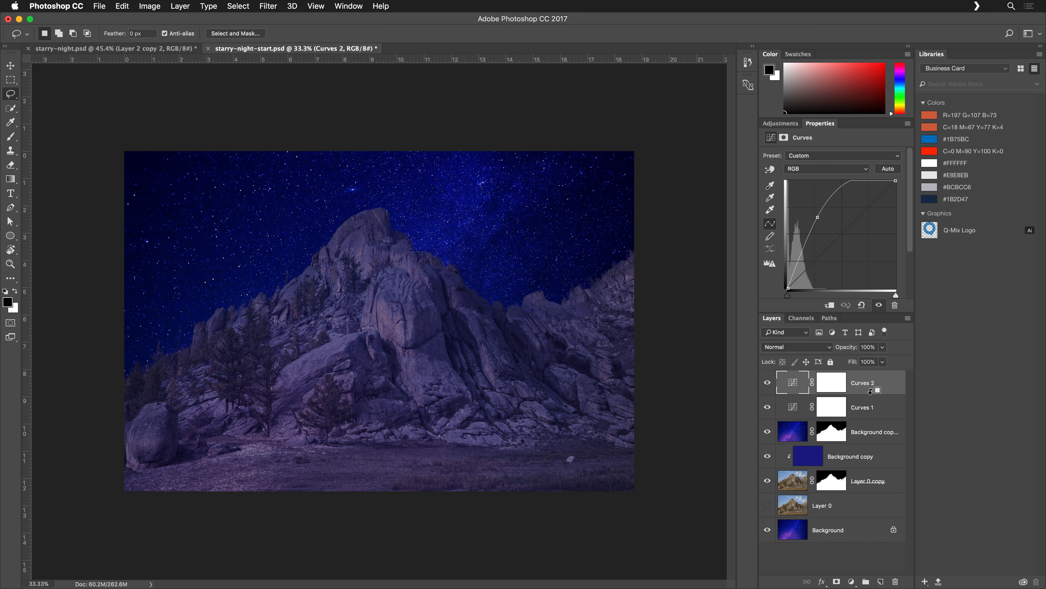
key(super+alt+shift+e)
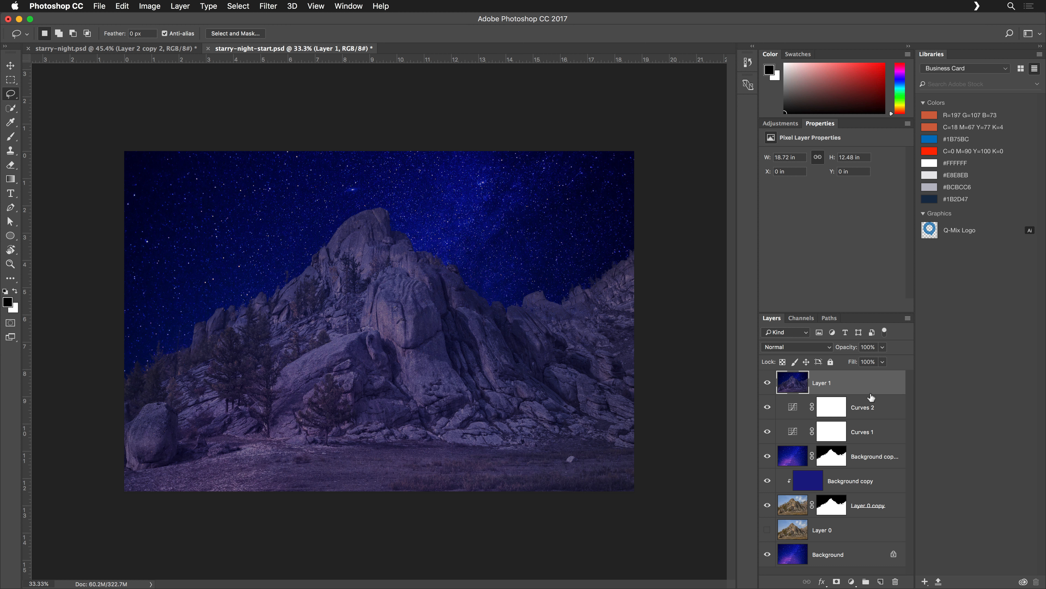
click(267, 7)
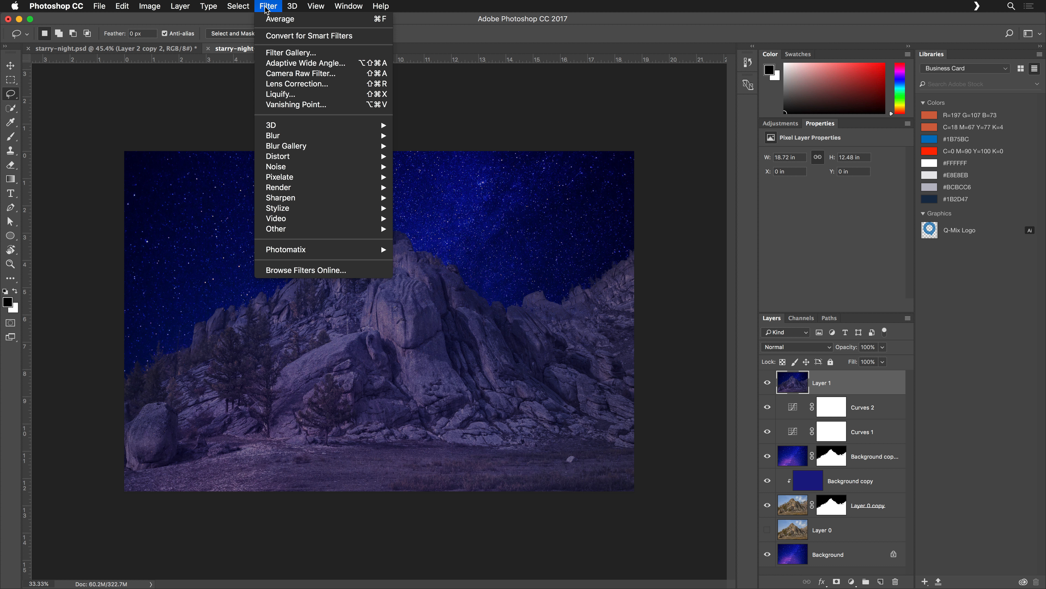
click(283, 78)
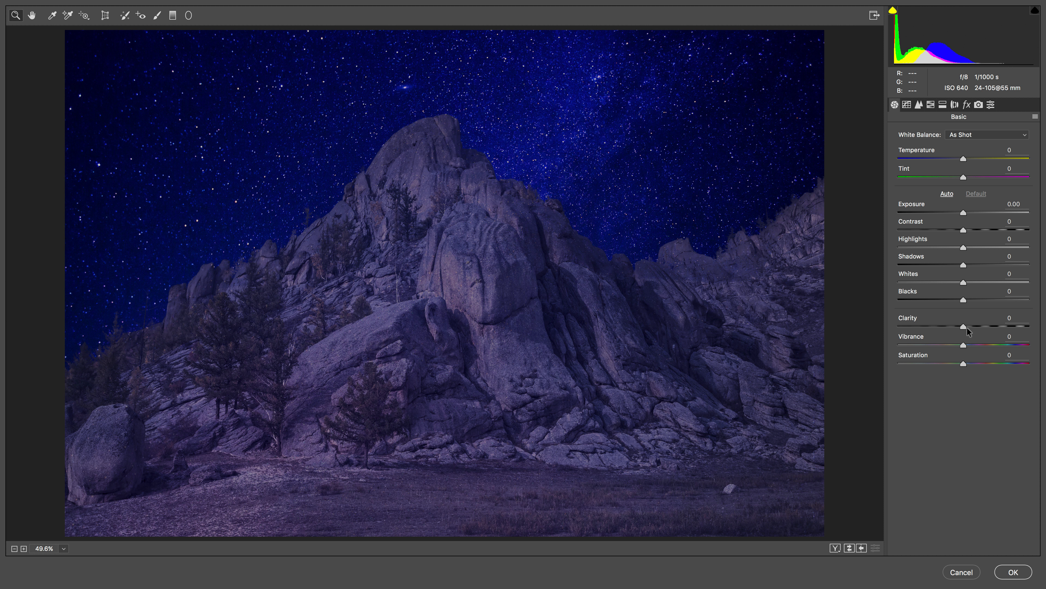
drag(1015, 328, 1040, 330)
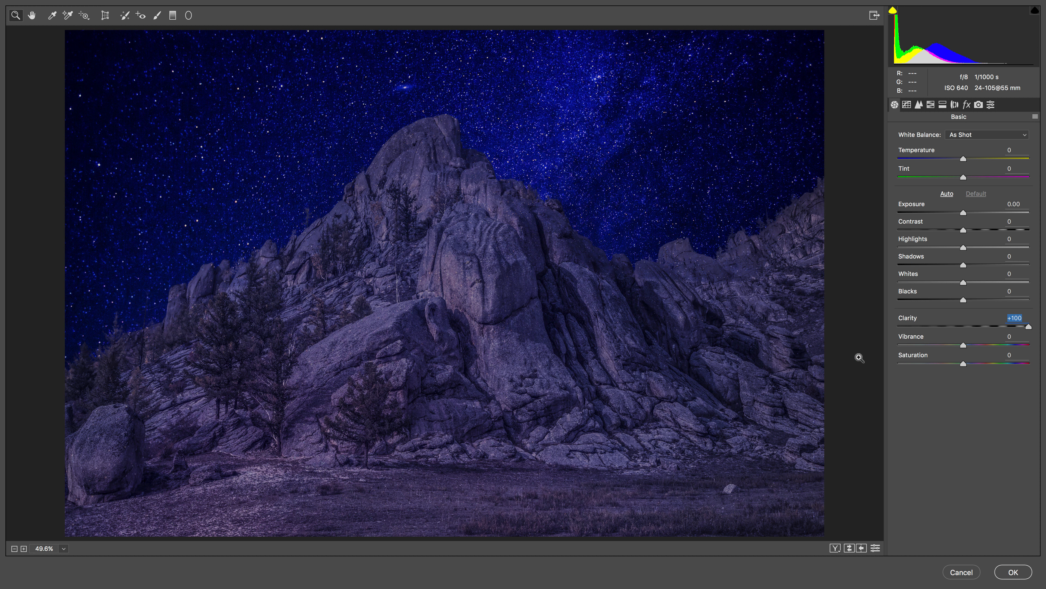
click(1017, 572)
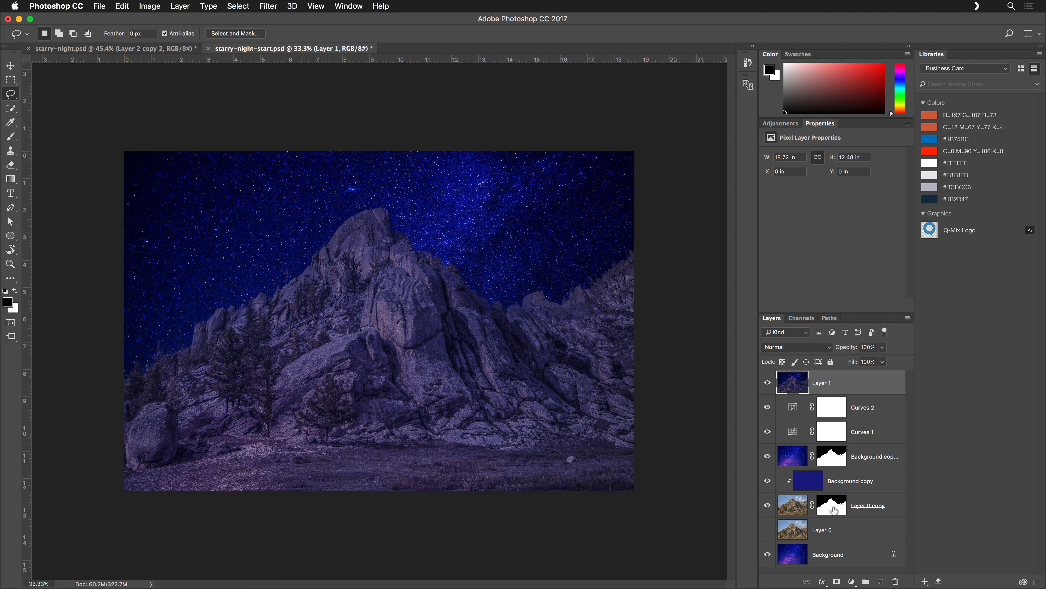
Step: Copy the mountain mask onto the merged Layer 1, then duplicate the masked layer and select the duplicate's mask
drag(834, 511, 834, 385)
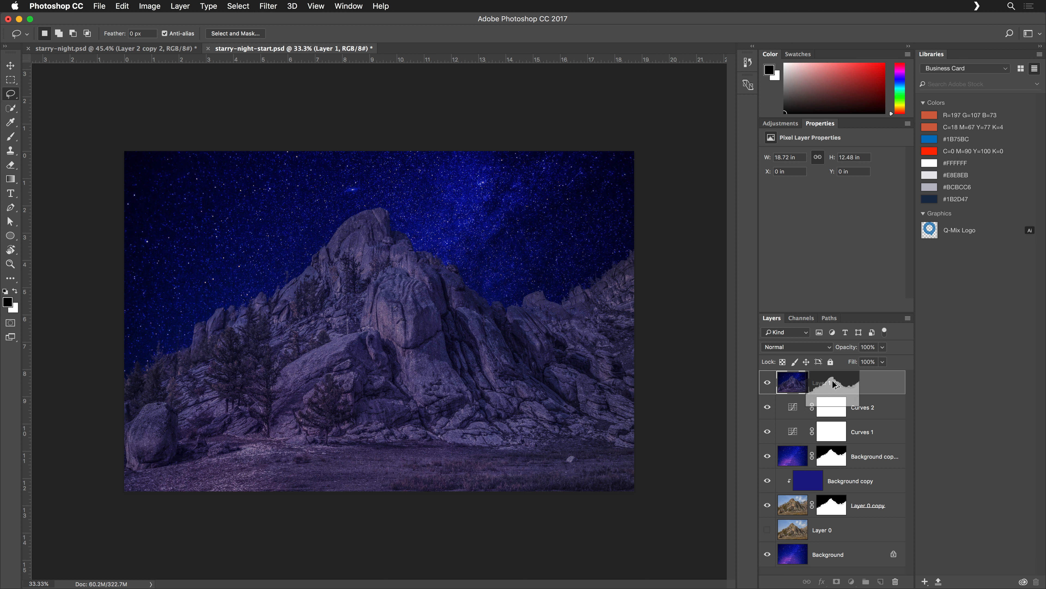
drag(834, 384, 834, 385)
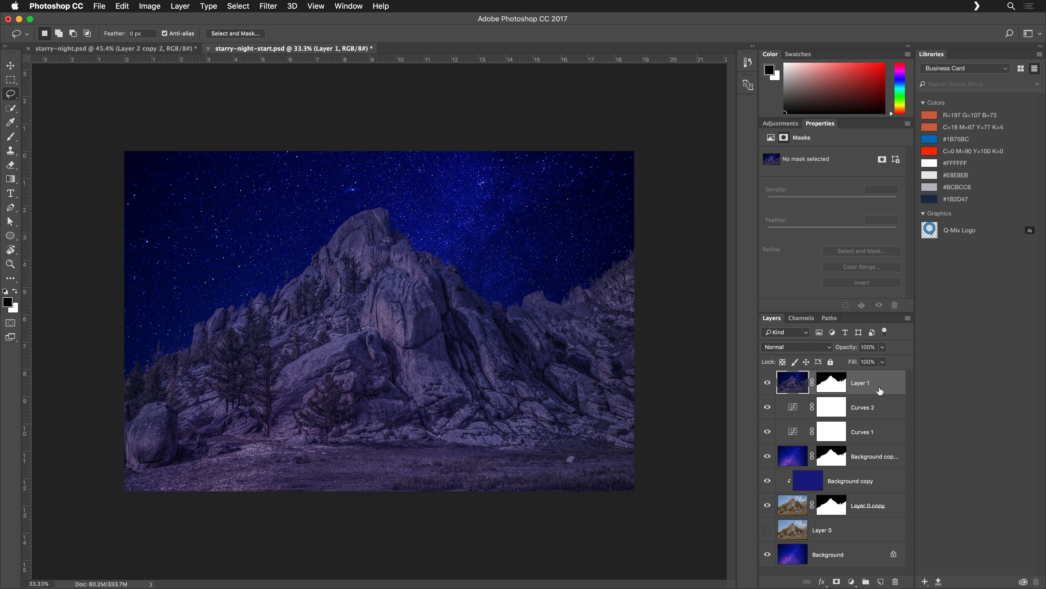
key(super+j)
click(830, 387)
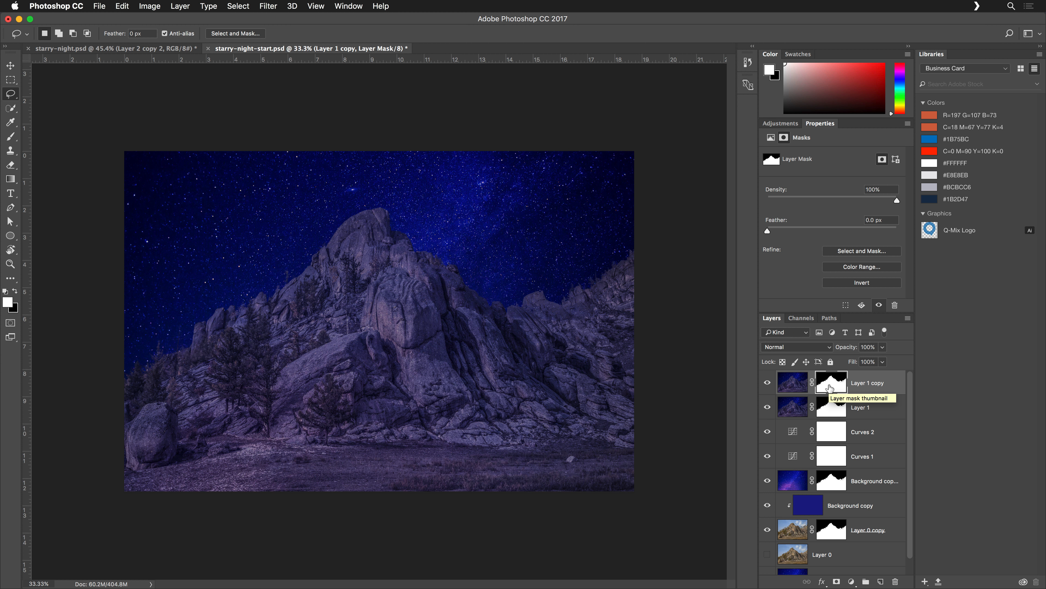
Step: Invert the Layer 1 copy mask so it reveals the sky instead of the mountain, and activate the Dodge tool
key(super+i)
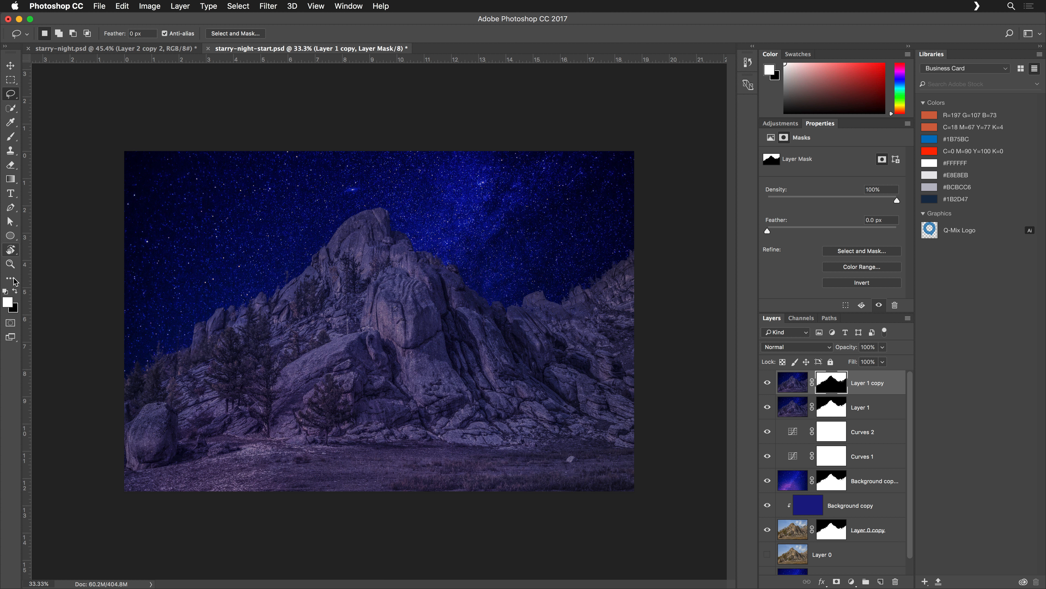
key(j)
click(15, 285)
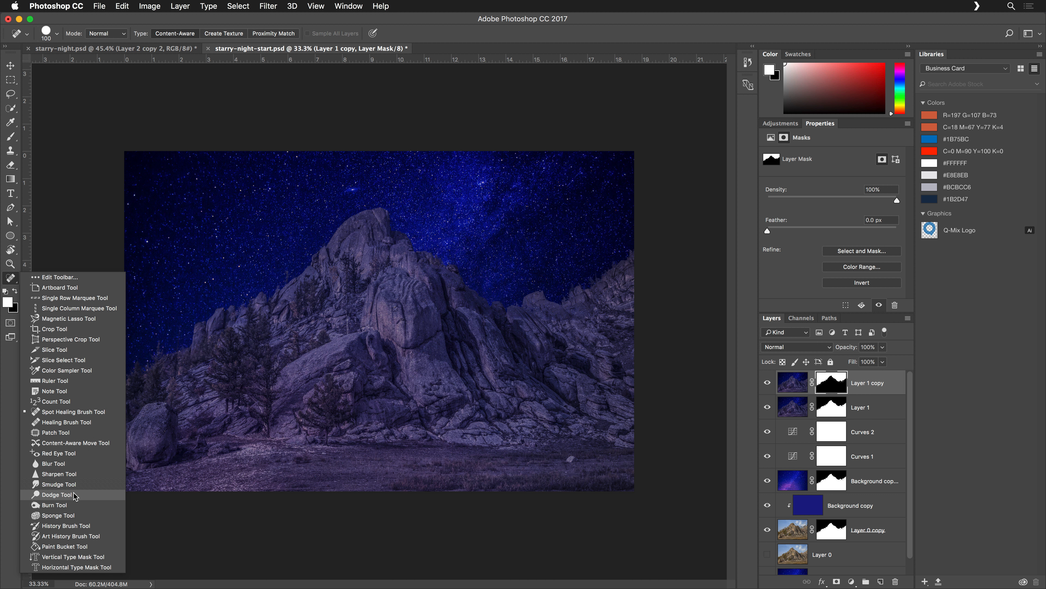
click(57, 494)
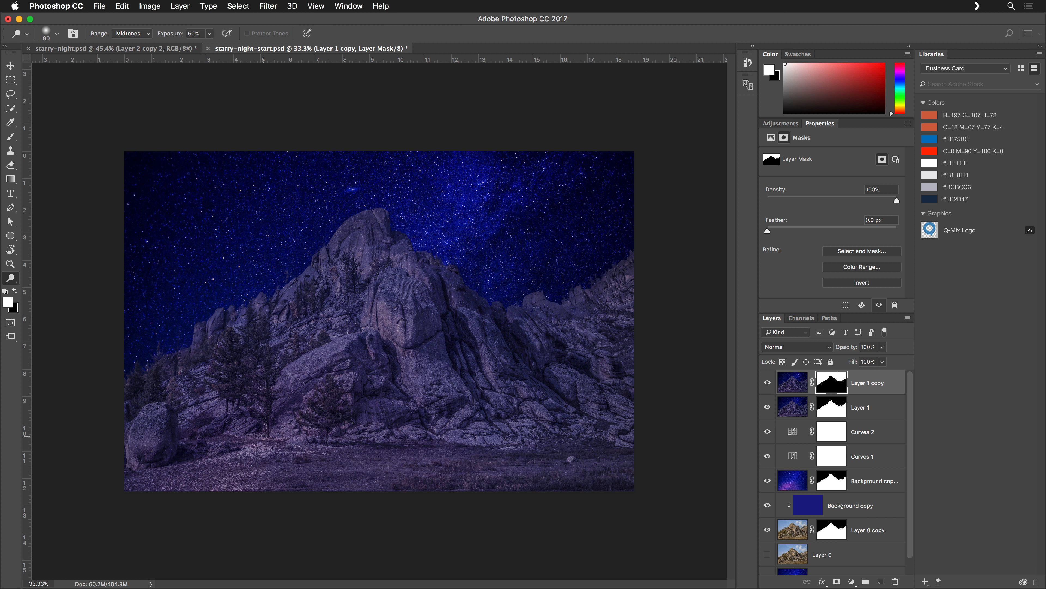
Step: Dodge the sky behind the peak on Layer 1 copy's image with a 1900 px brush, Shadows range and 75% exposure
key(bracketright)
key(bracketright)
key(bracketright)
key(bracketright)
key(bracketright)
key(bracketright)
key(bracketright)
key(bracketright)
key(bracketright)
key(bracketright)
key(bracketright)
key(bracketright)
key(bracketright)
key(bracketright)
key(bracketright)
key(bracketright)
key(bracketright)
key(bracketright)
drag(169, 35, 175, 39)
click(145, 35)
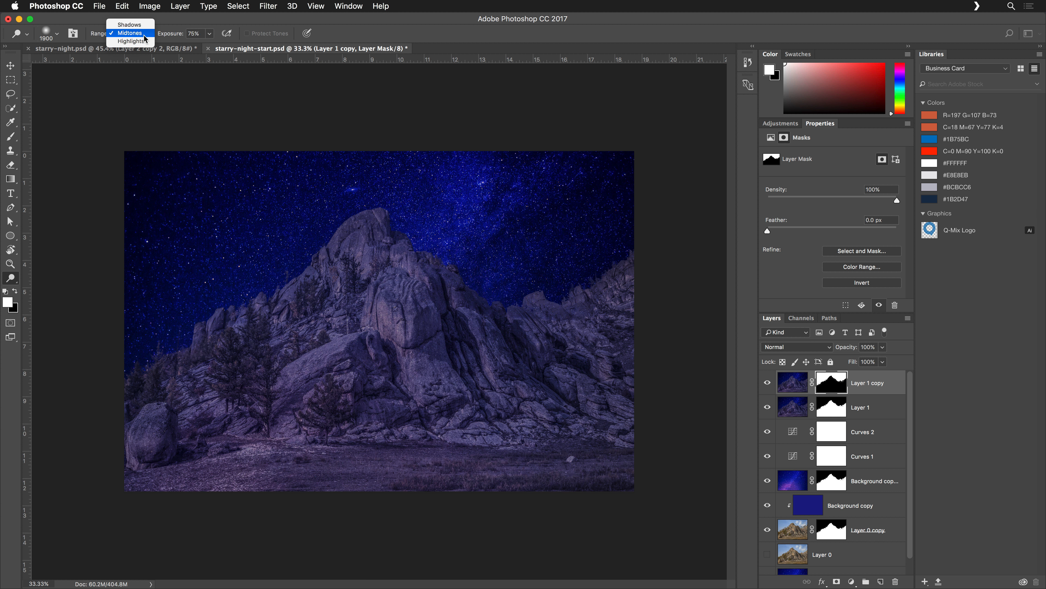
click(129, 25)
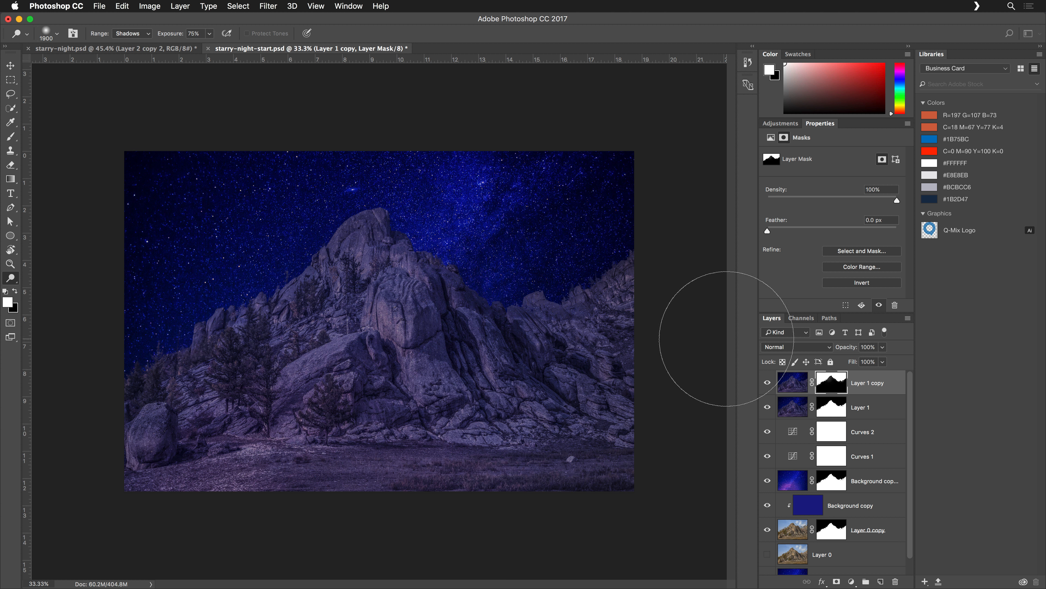
click(798, 389)
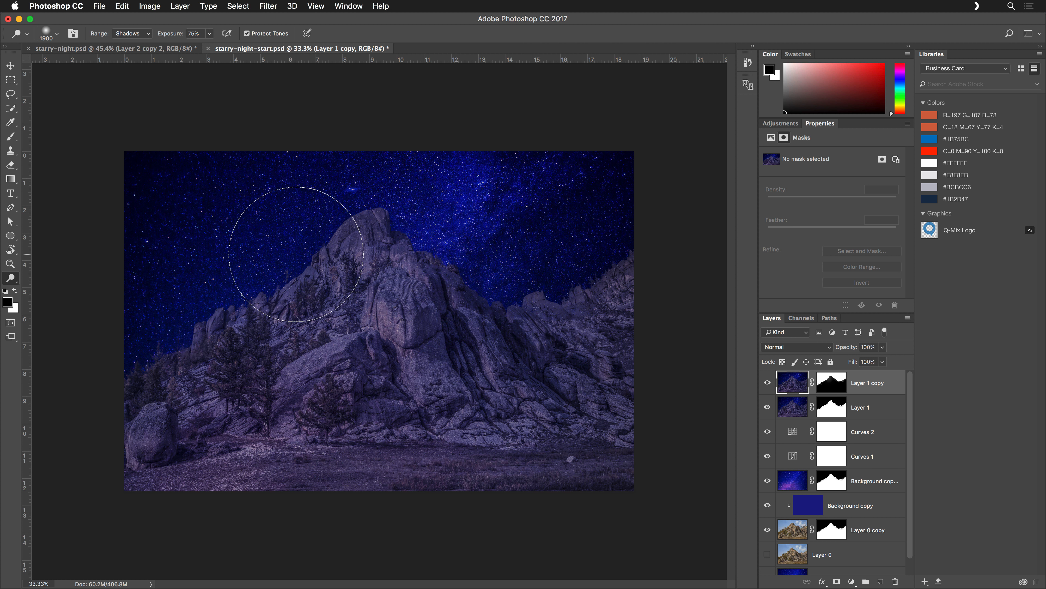
mouse_move(316, 247)
mouse_down()
mouse_move(337, 244)
mouse_move(328, 247)
mouse_move(356, 235)
mouse_move(336, 245)
mouse_up()
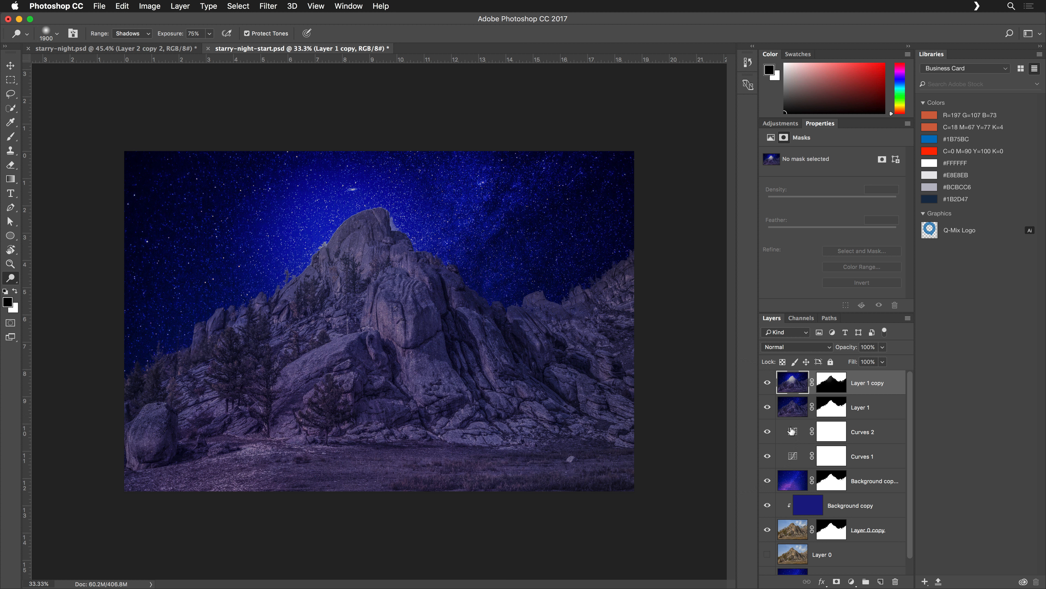
Step: Target Layer 1's image and set up the Burn tool with a 300 px brush, undoing the trial stroke
click(834, 409)
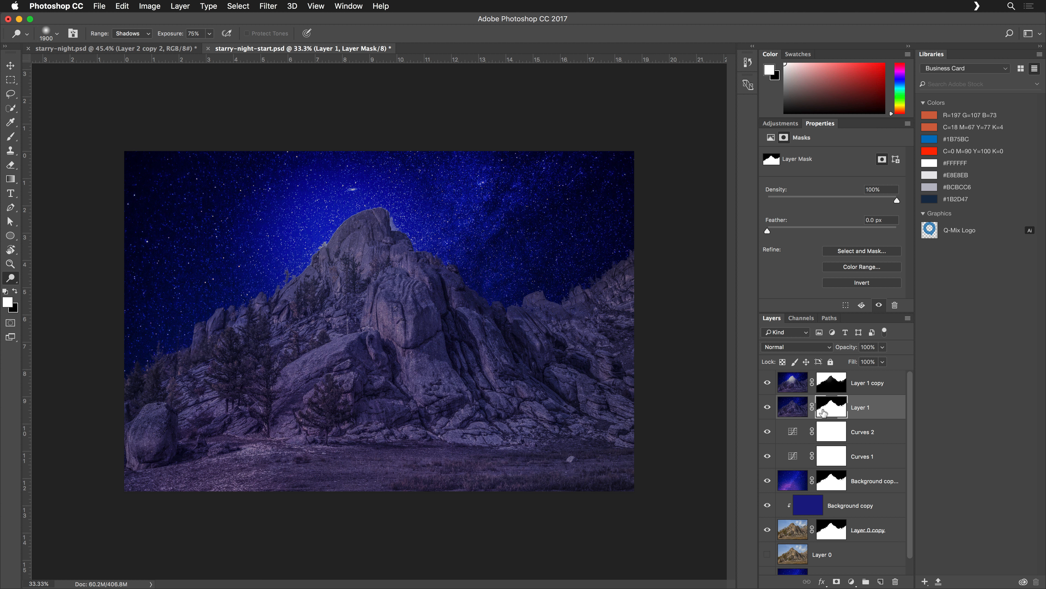
click(791, 408)
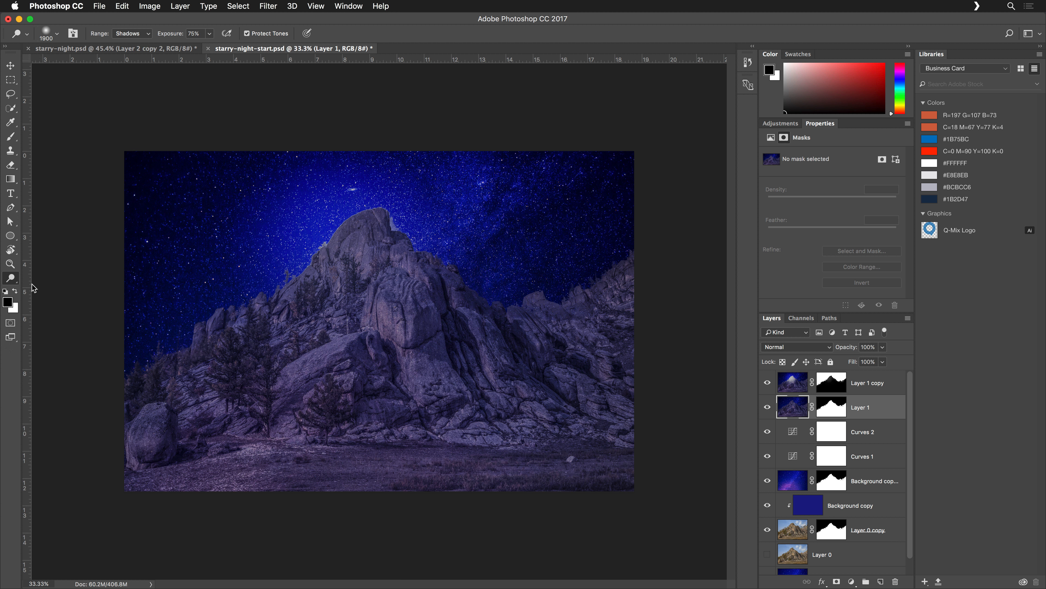
click(14, 281)
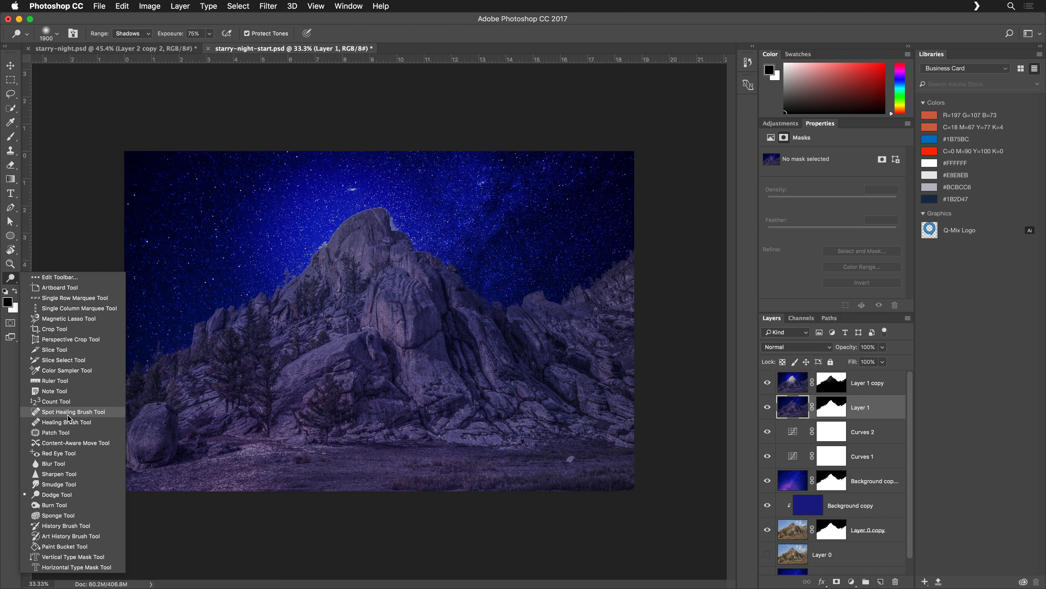
click(73, 505)
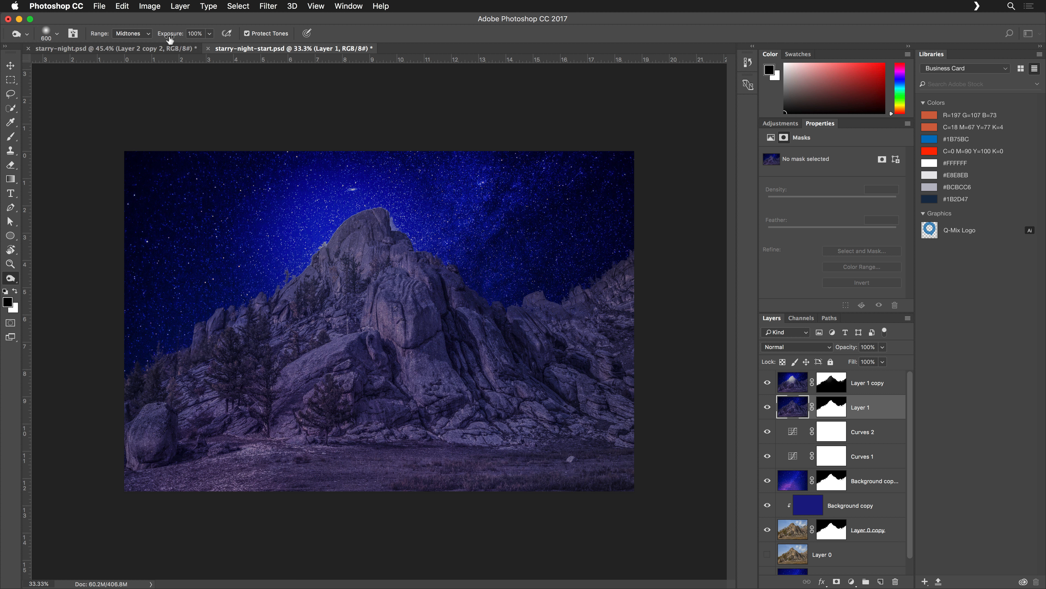
key(bracketleft)
key(bracketleft)
key(bracketleft)
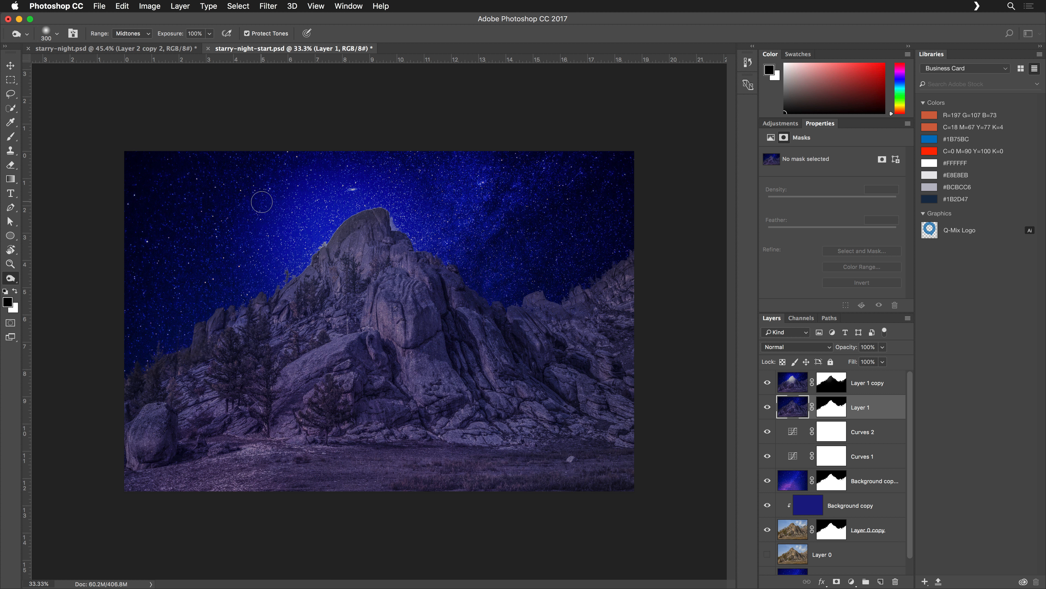
key(super+z)
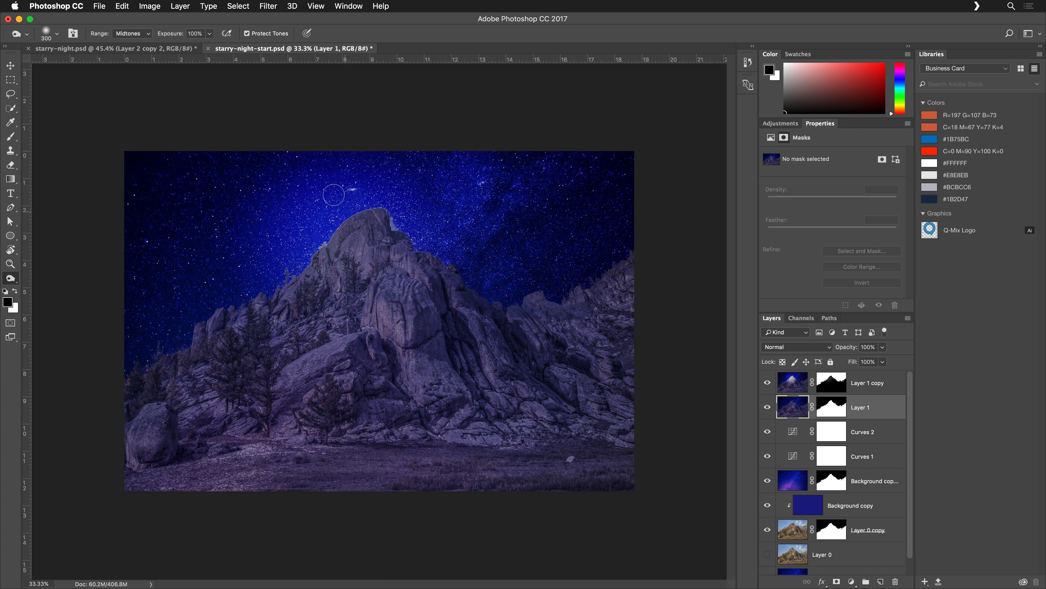
Step: Burn the mountain's ridge on both sides of the peak with the range set to Shadows
click(149, 39)
click(132, 24)
mouse_move(378, 204)
mouse_down()
mouse_move(337, 222)
mouse_move(272, 293)
mouse_move(211, 313)
mouse_move(186, 341)
mouse_move(129, 355)
mouse_up()
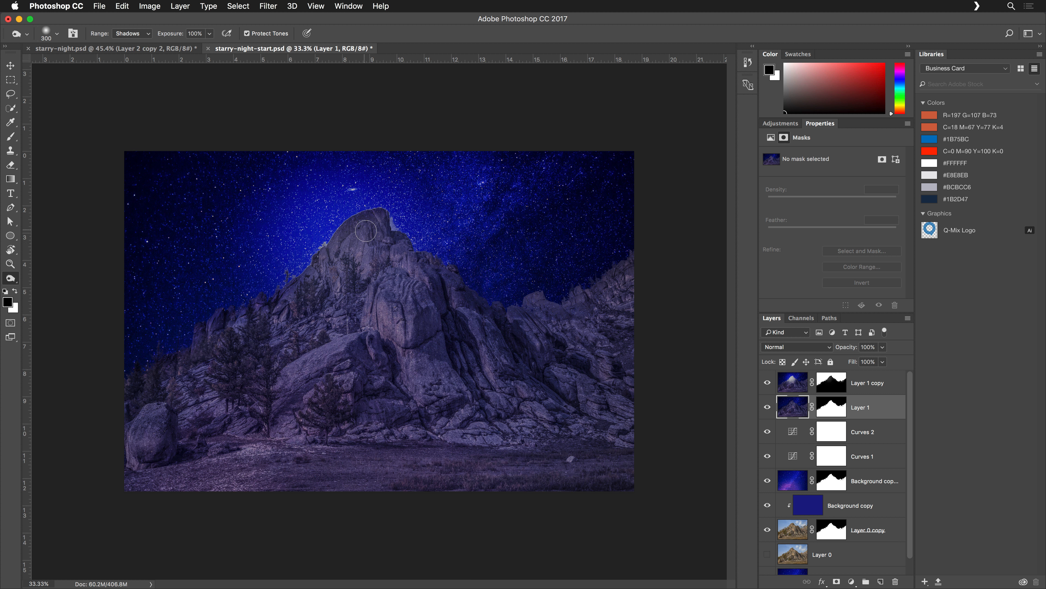
mouse_move(366, 231)
mouse_down()
mouse_move(415, 238)
mouse_move(471, 296)
mouse_move(521, 296)
mouse_up()
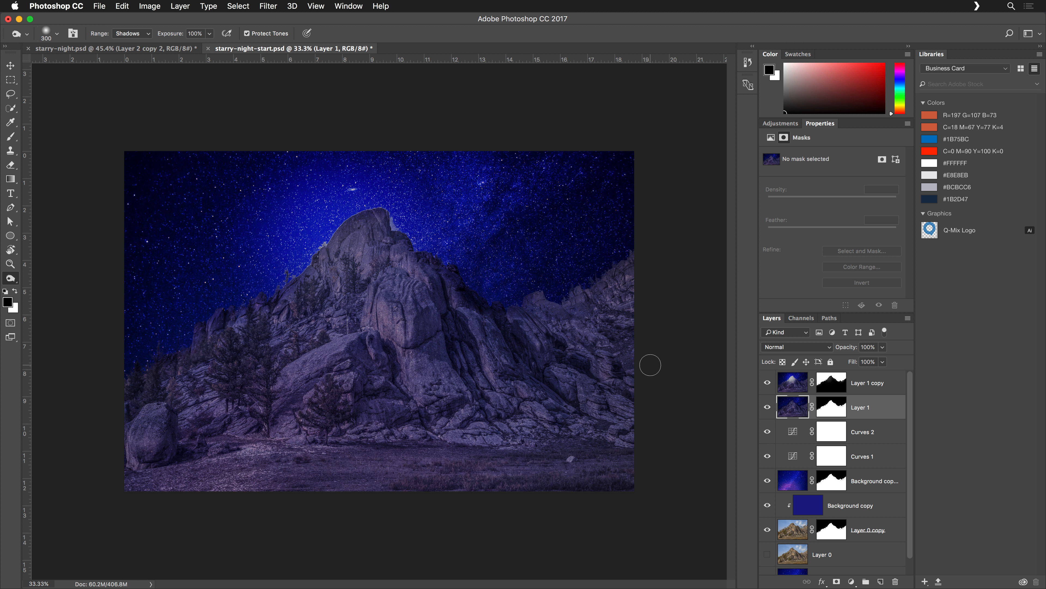
Step: Apply Levels to Layer 1 and darken the mountain's midtones slightly
key(super+l)
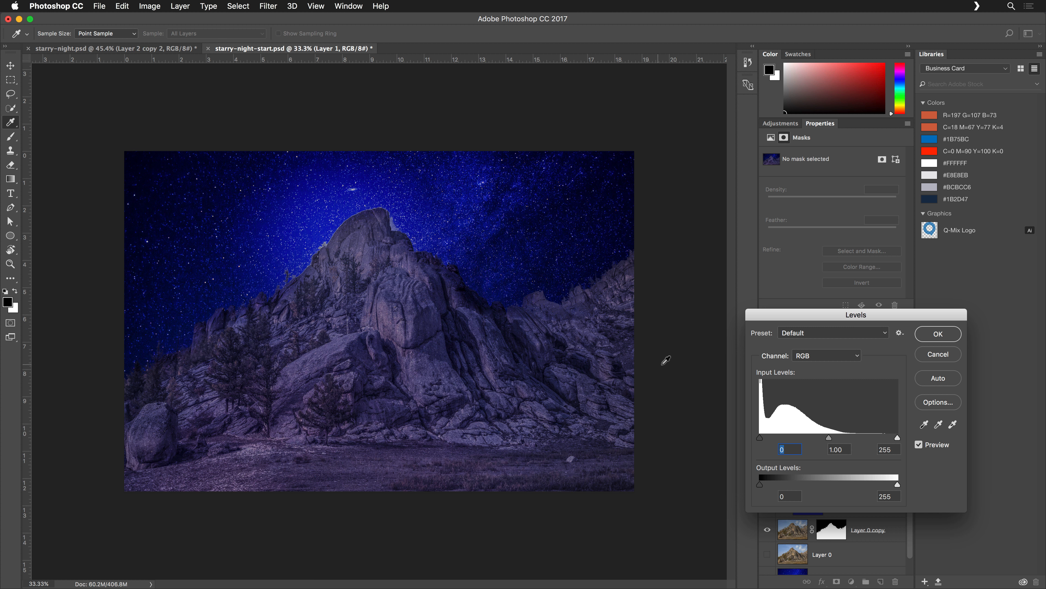
mouse_move(830, 439)
mouse_down()
mouse_move(807, 441)
mouse_move(839, 442)
mouse_up()
click(938, 333)
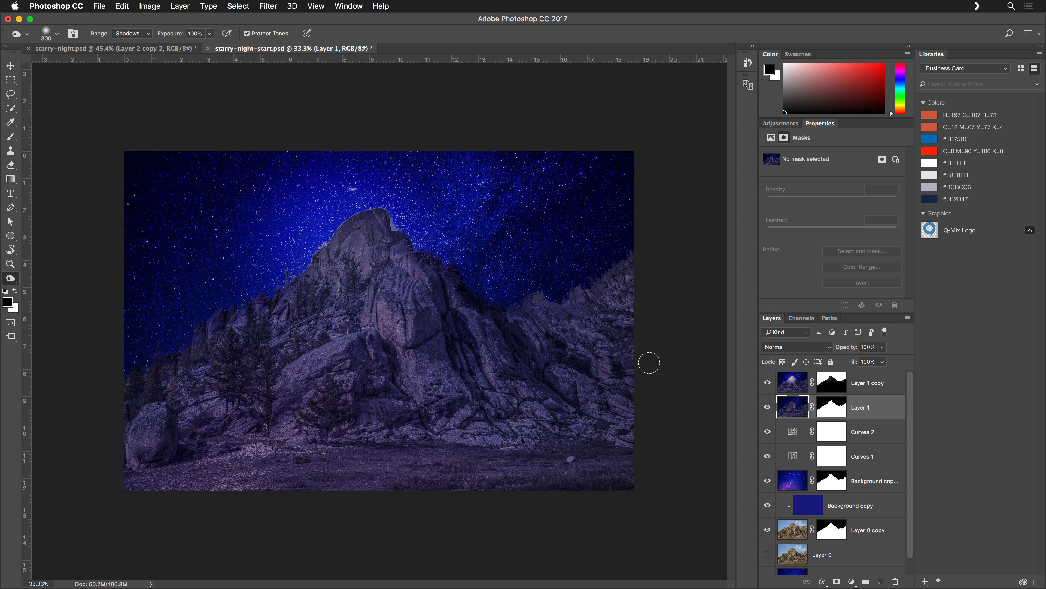
Step: Compare the composite with the finished starry-night.psd at 33.3% zoom, and return to starry-night-start.psd
key(v)
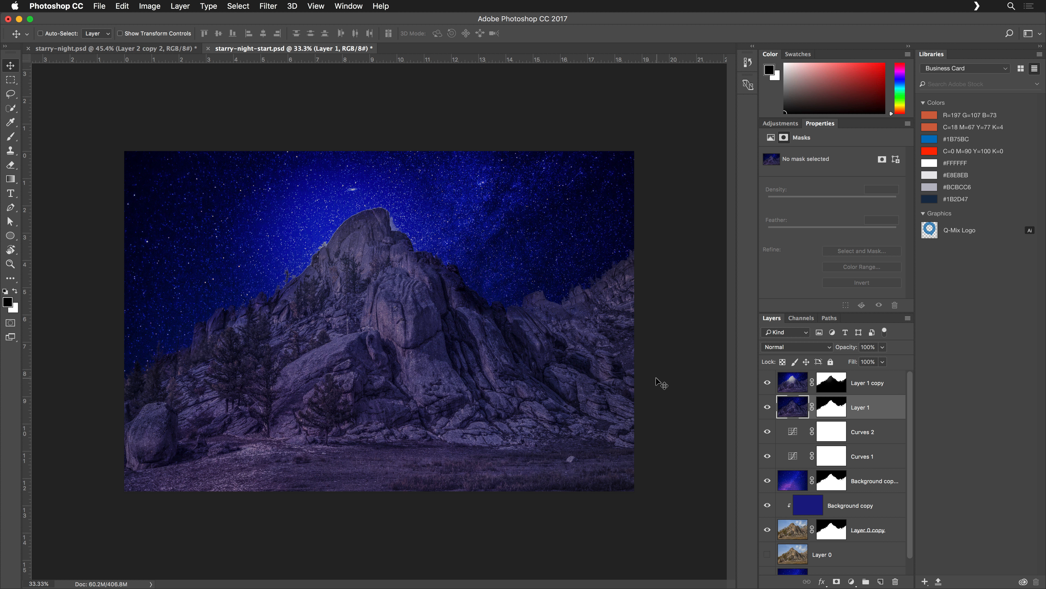
click(123, 49)
key(super+minus)
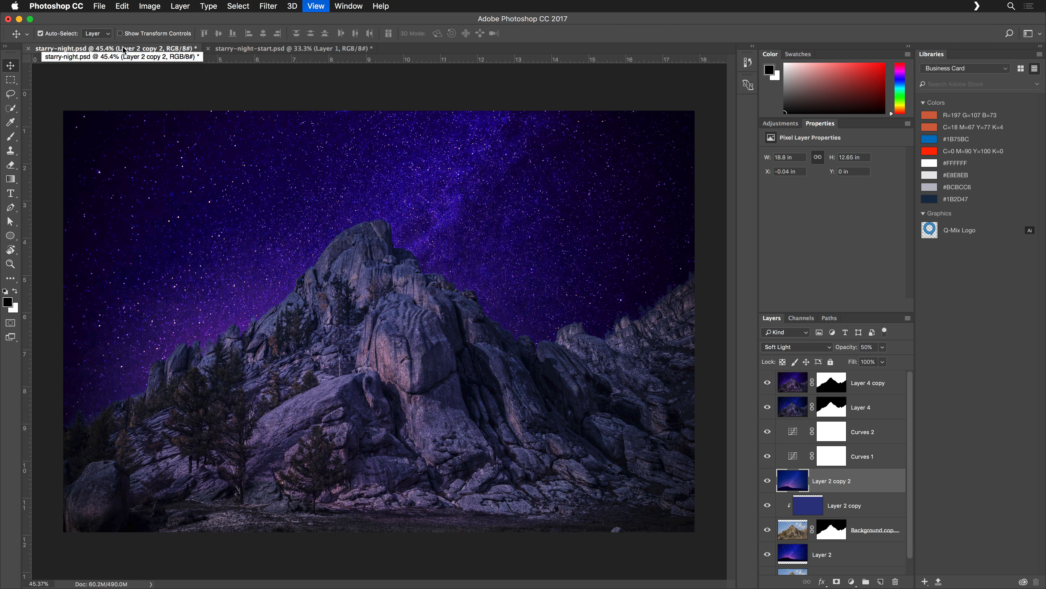
click(252, 49)
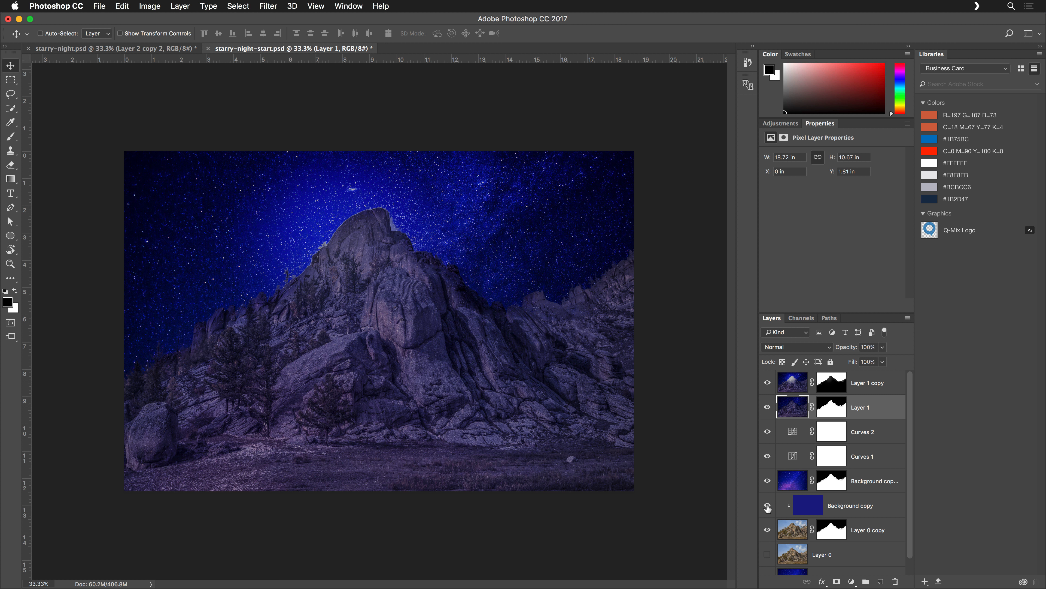
Step: Hide the night-effect layers to review the original daytime photo from Layer 0, and restore the night composite's layer visibility
drag(767, 508, 762, 386)
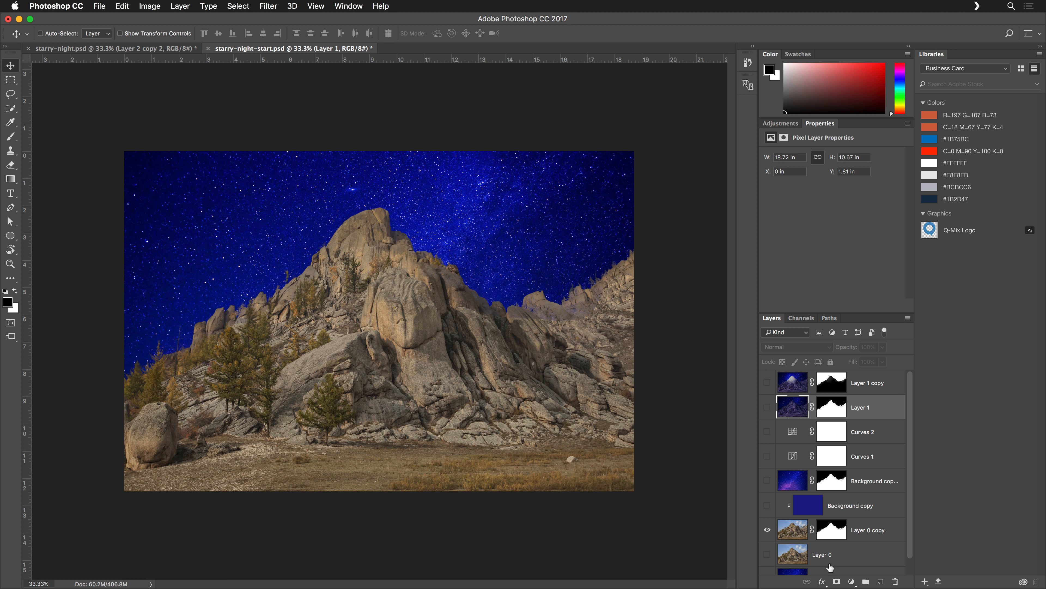
click(768, 557)
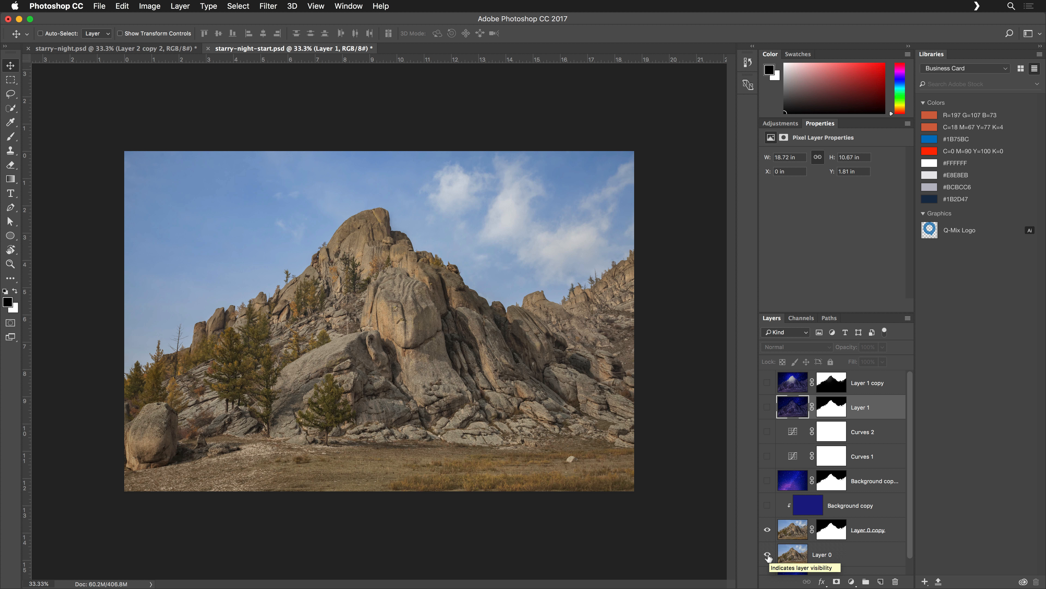
click(767, 554)
click(767, 531)
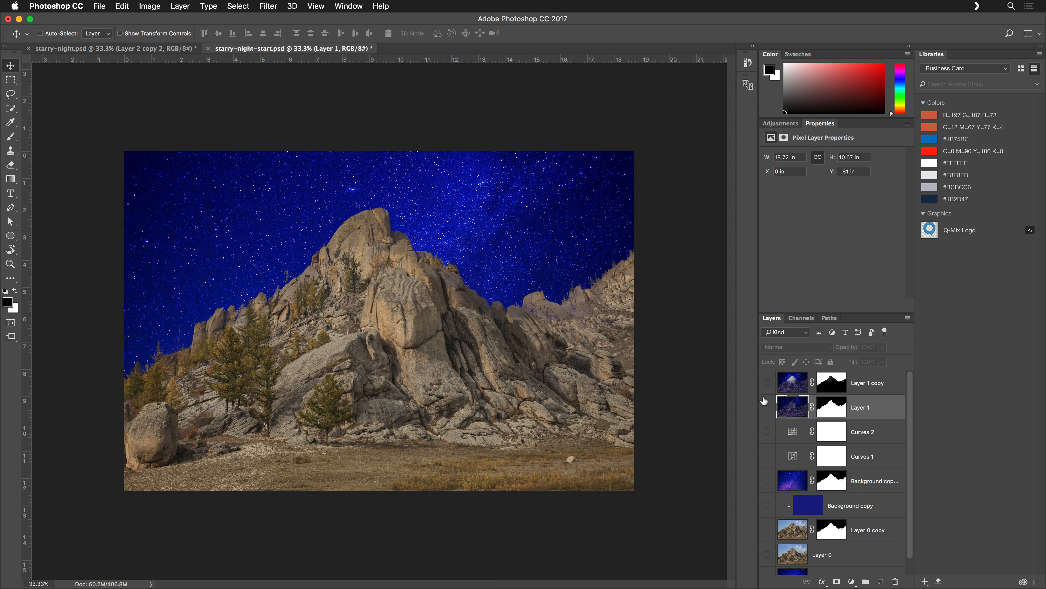
drag(763, 398, 770, 511)
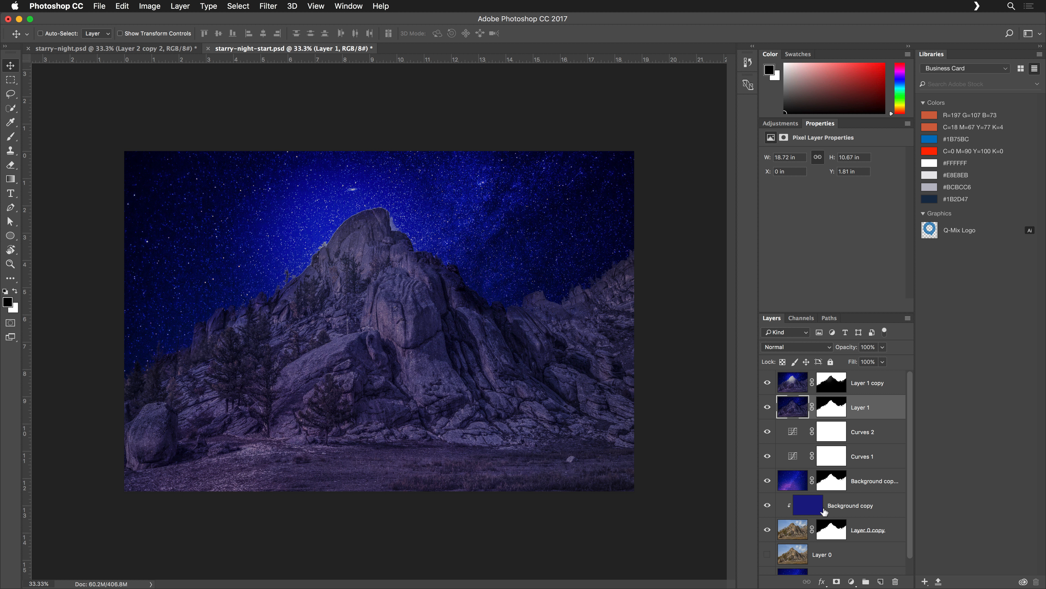